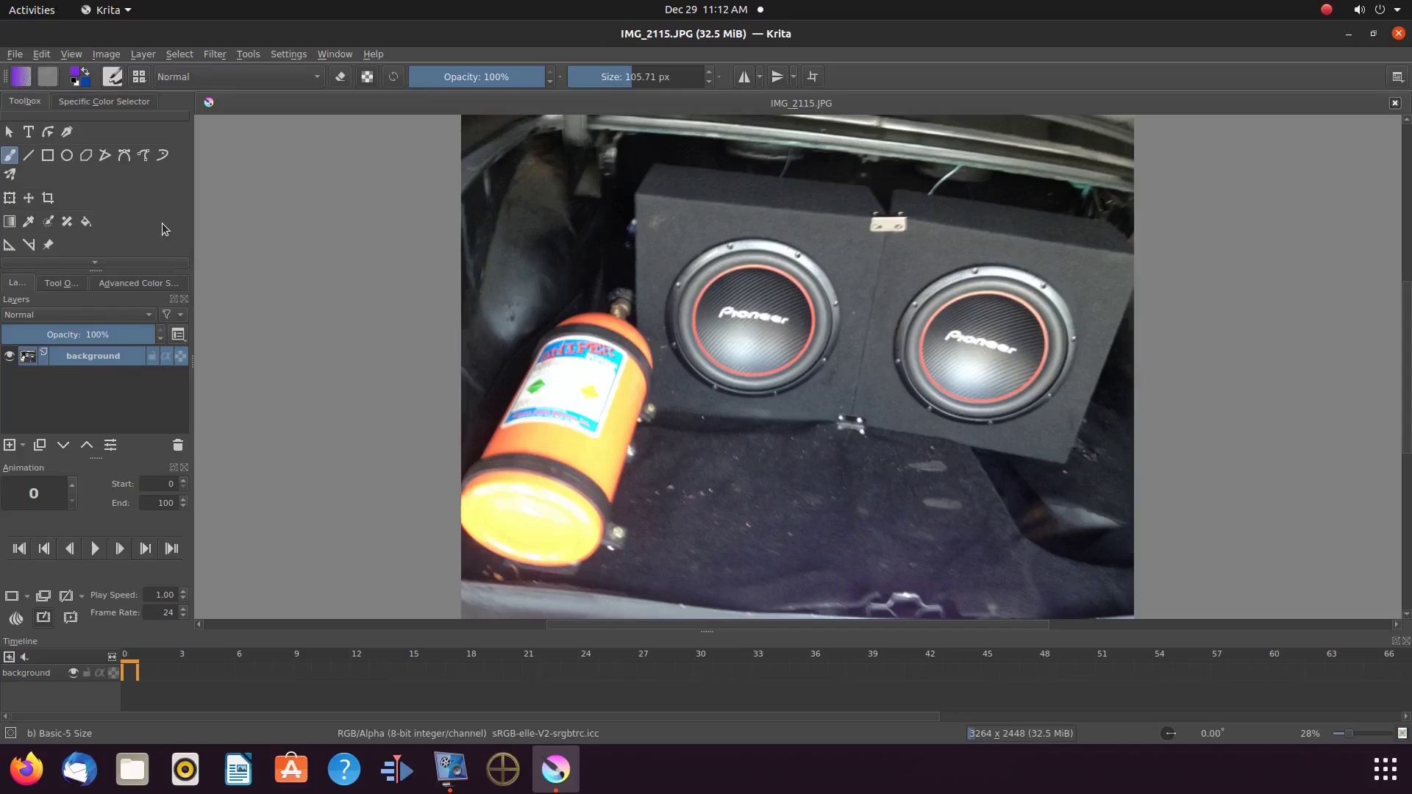
Draw a rectangular selection around the right-hand subwoofer box and copy it
{"action": "scroll", "coordinate": [162, 222], "scroll_direction": "down", "scroll_amount": 2}
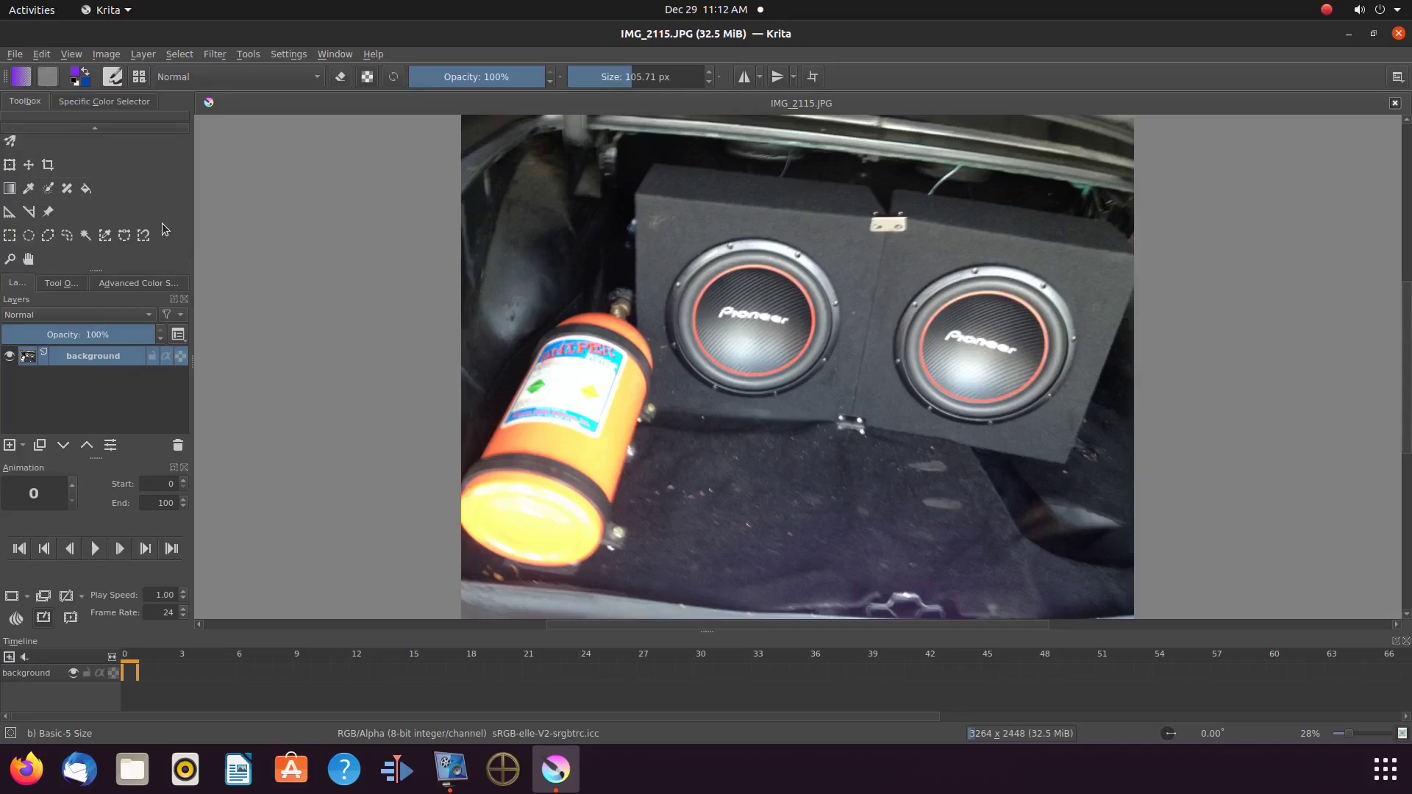
{"action": "left_click", "coordinate": [9, 239]}
{"action": "left_click_drag", "start_coordinate": [888, 201], "coordinate": [844, 163]}
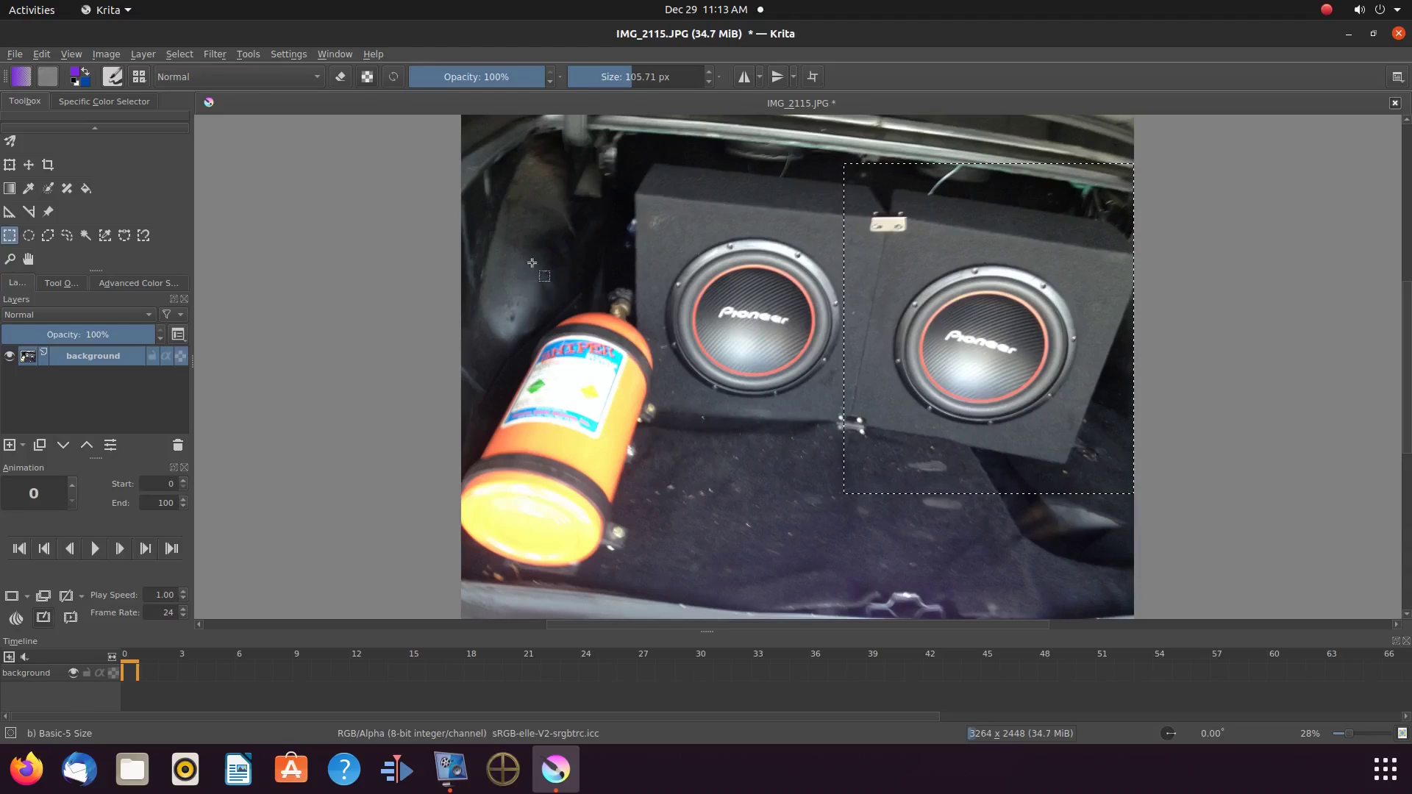
{"action": "left_click", "coordinate": [41, 53]}
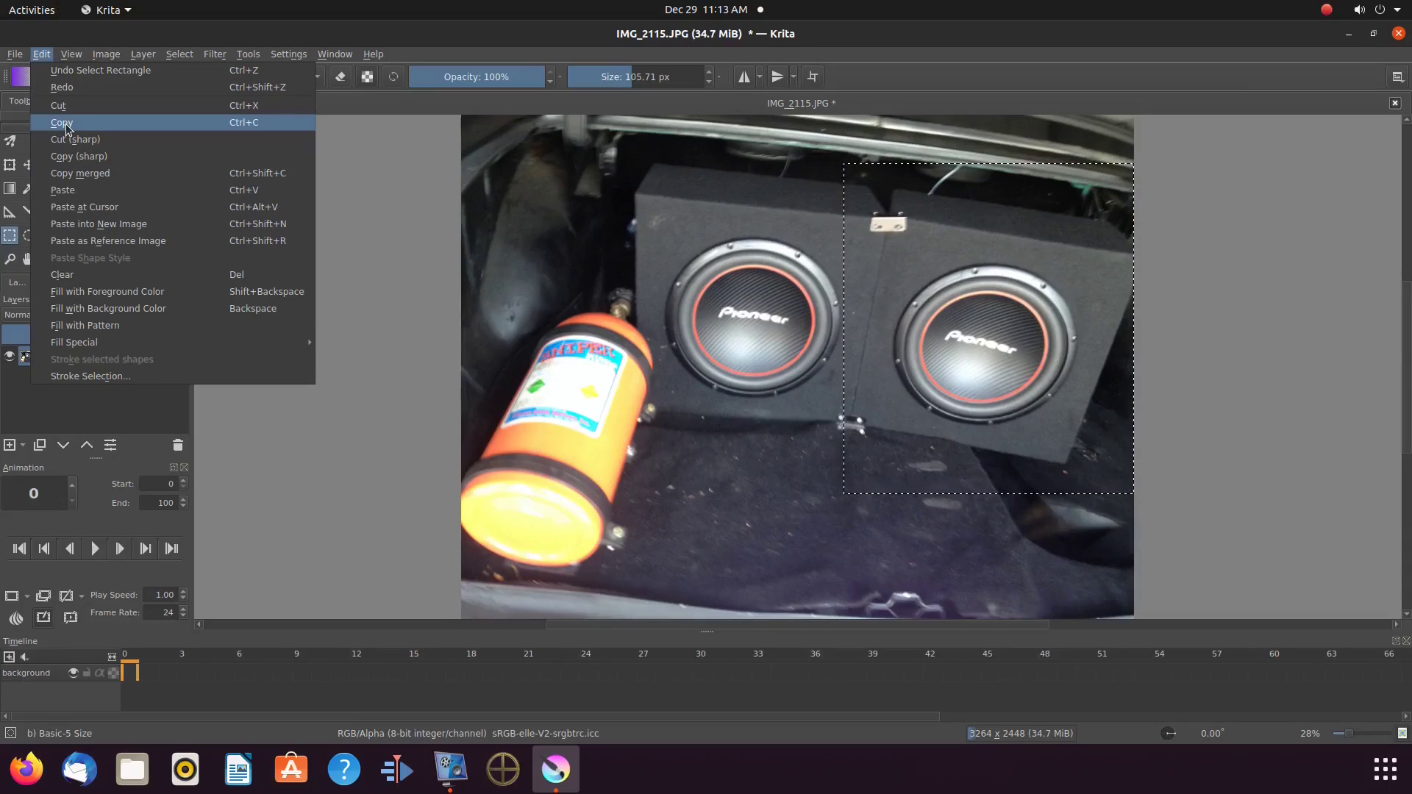
{"action": "left_click", "coordinate": [66, 129]}
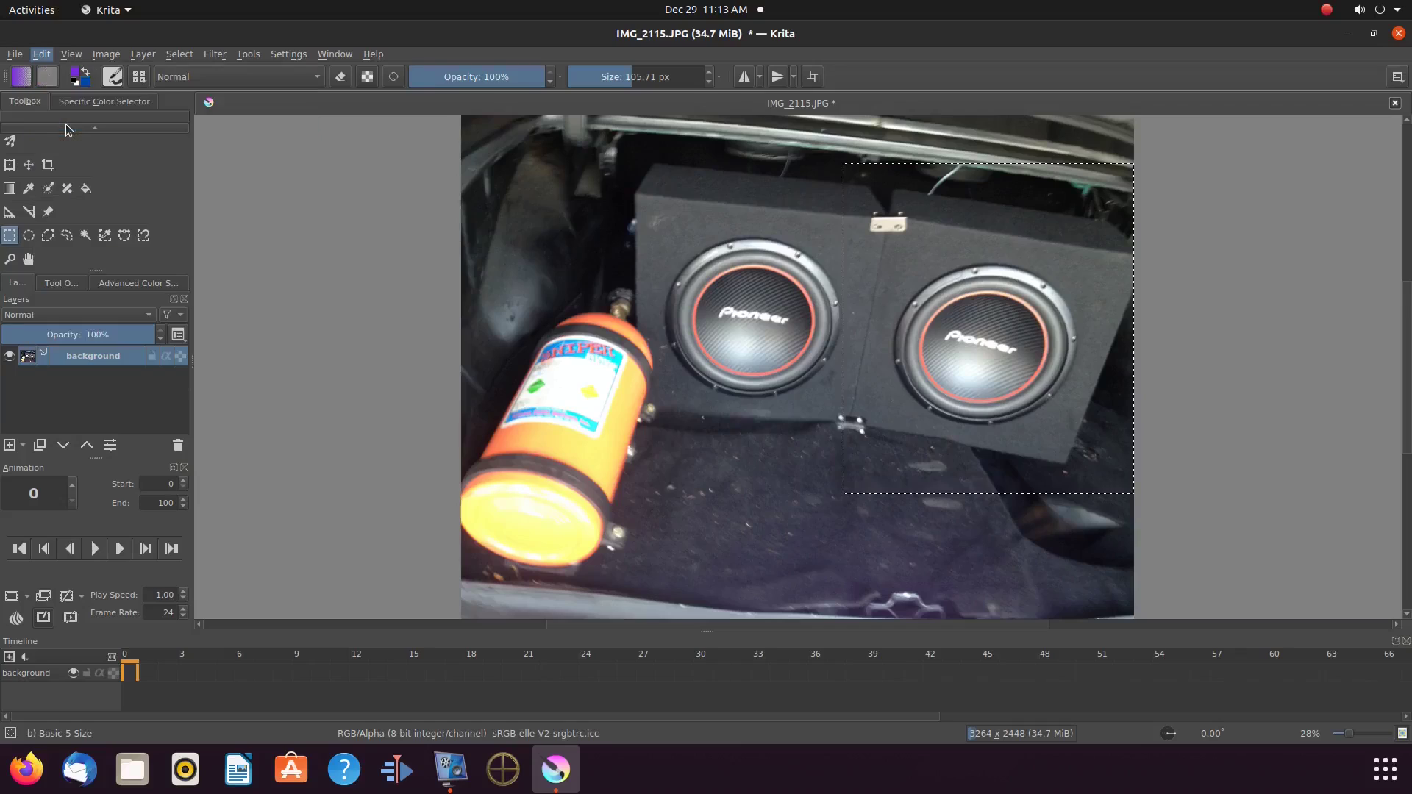
{"action": "left_click", "coordinate": [42, 55]}
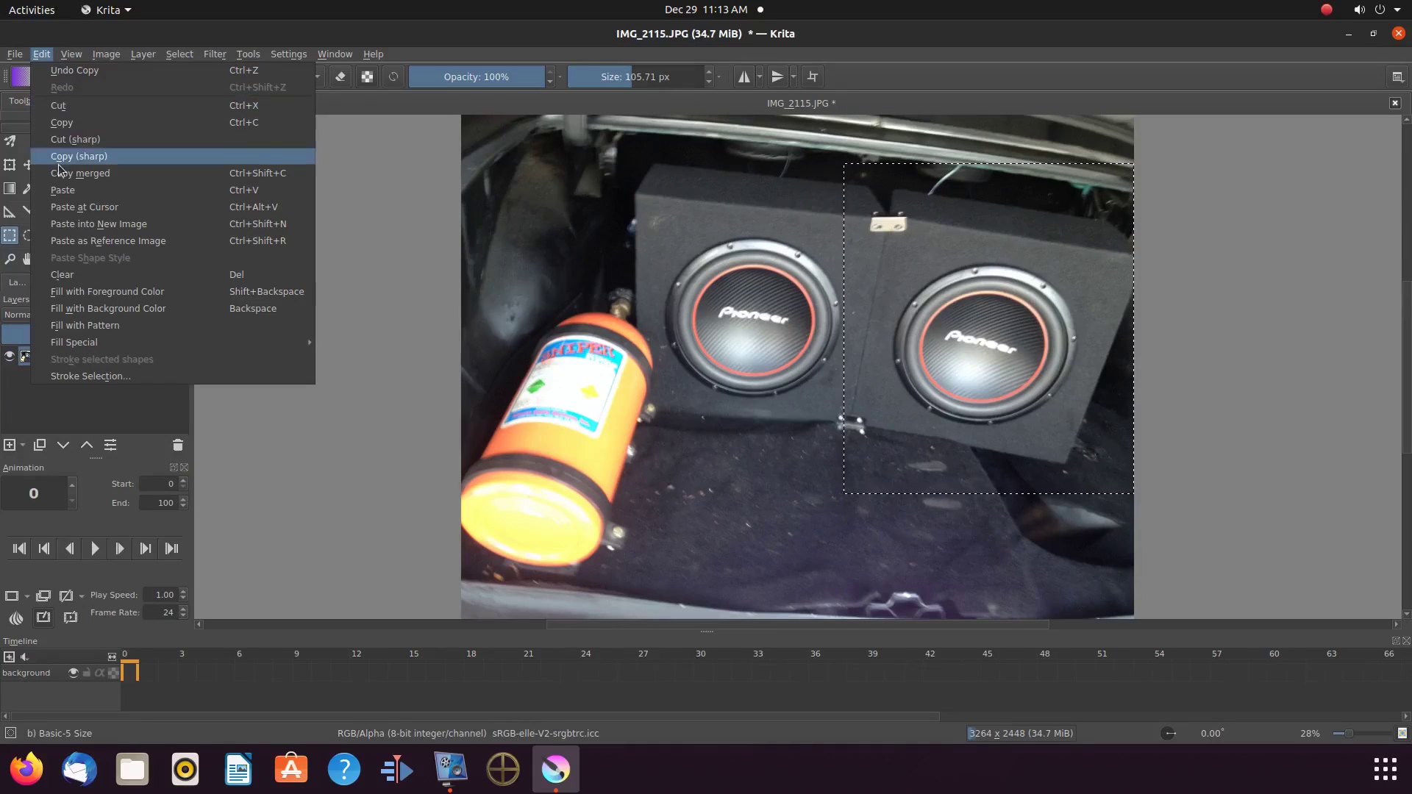
Paste the copied subwoofer as a new layer and hide the background photo layer
{"action": "left_click", "coordinate": [70, 192]}
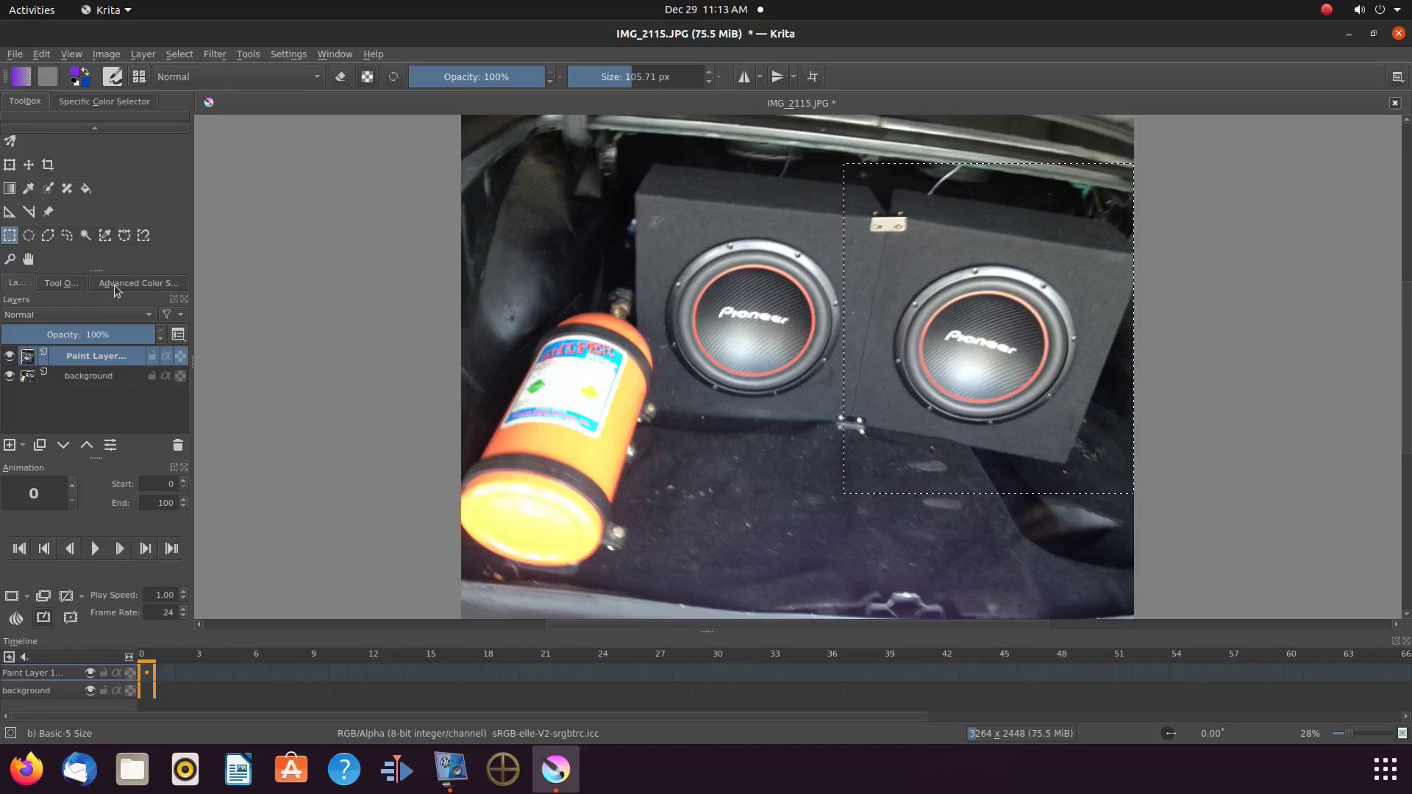
{"action": "left_click", "coordinate": [89, 377]}
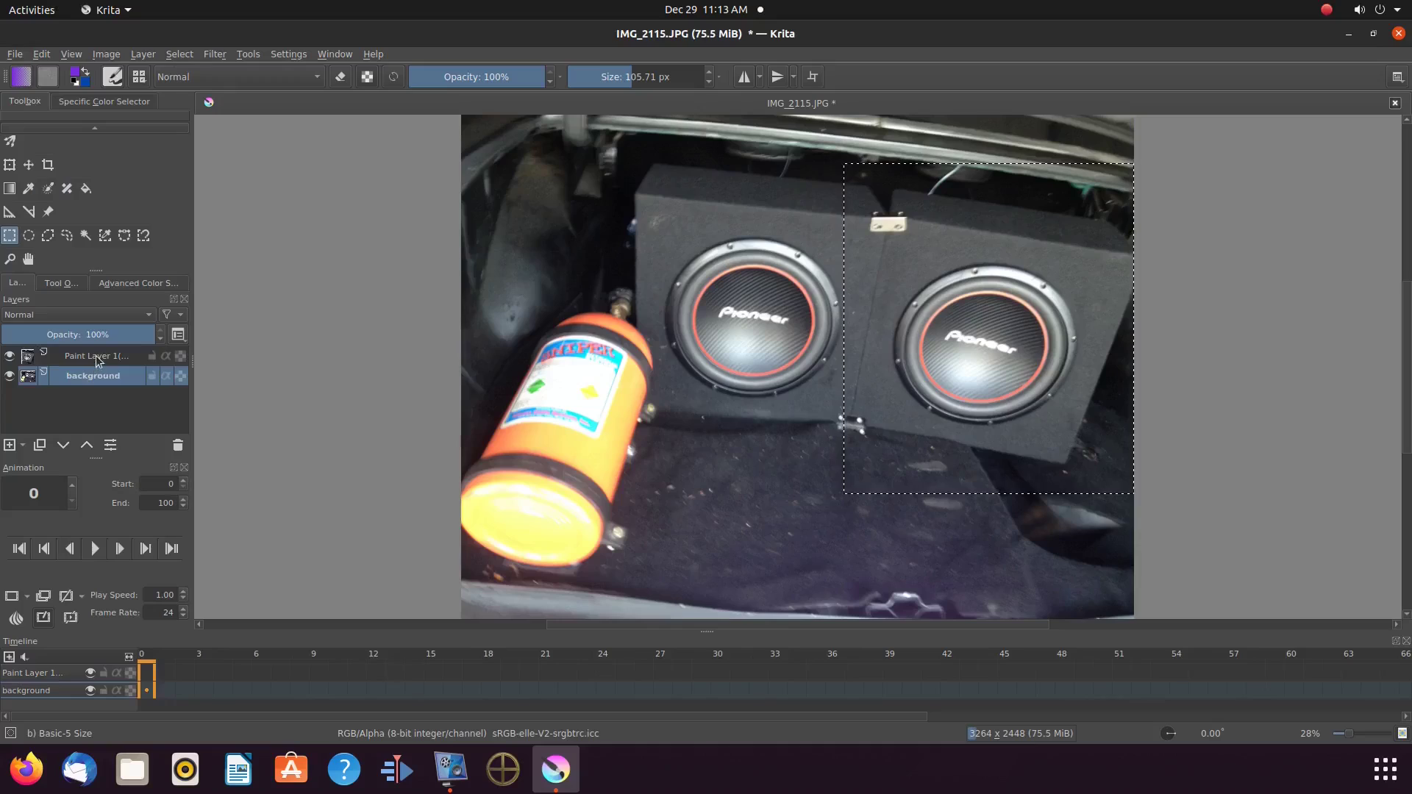
{"action": "left_click", "coordinate": [97, 356]}
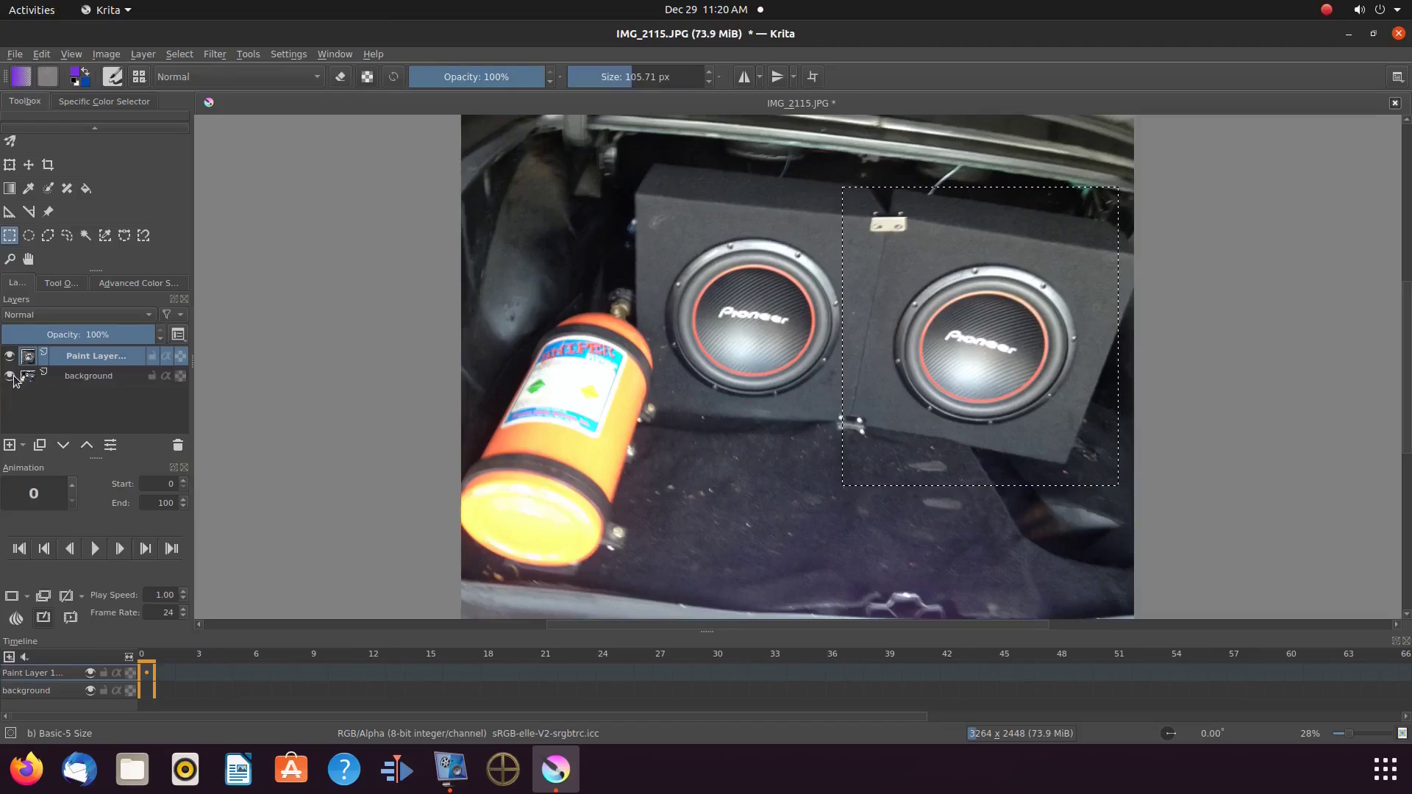
{"action": "left_click", "coordinate": [11, 379]}
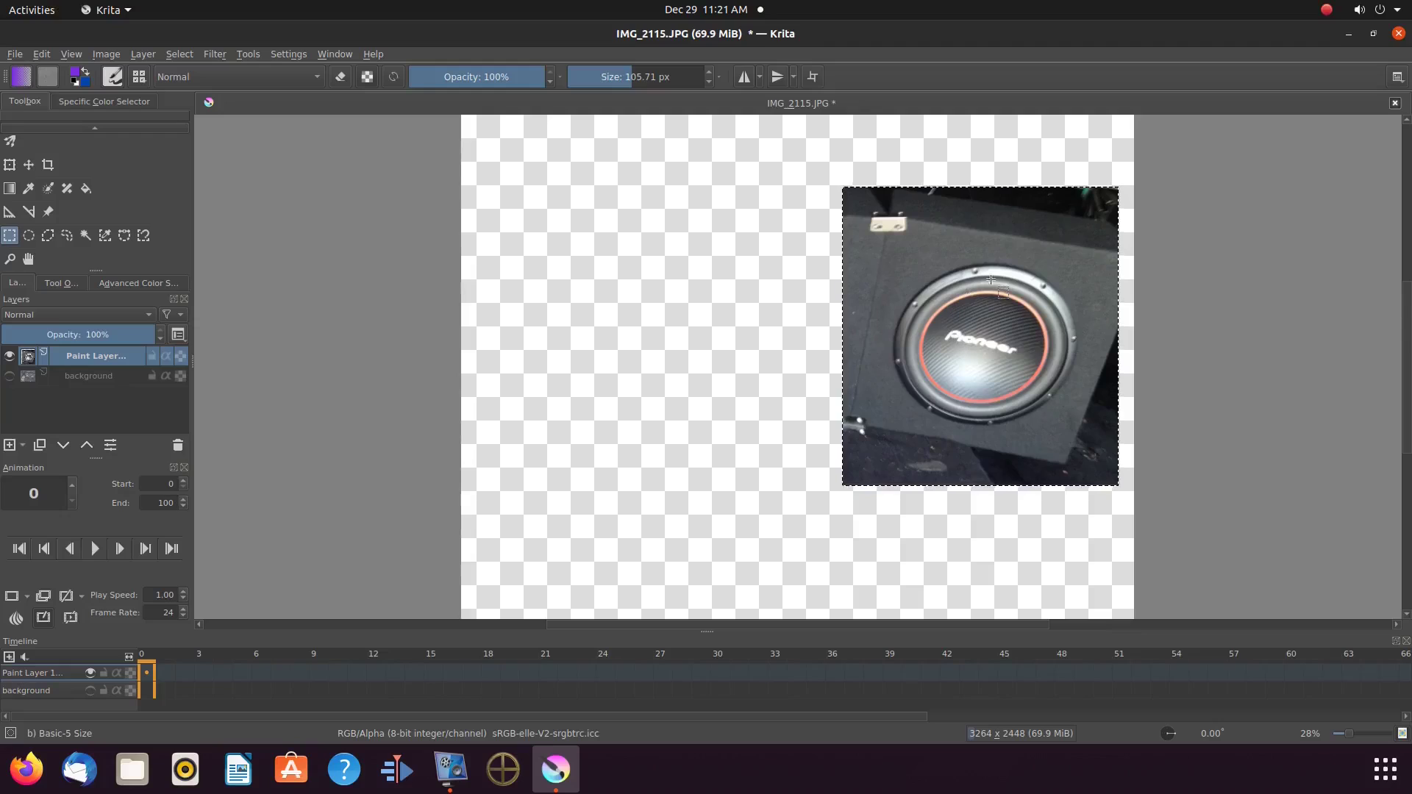
Move the subwoofer crop left toward the canvas centre and deselect
{"action": "scroll", "coordinate": [158, 206], "scroll_direction": "up", "scroll_amount": 2}
{"action": "left_click", "coordinate": [10, 156]}
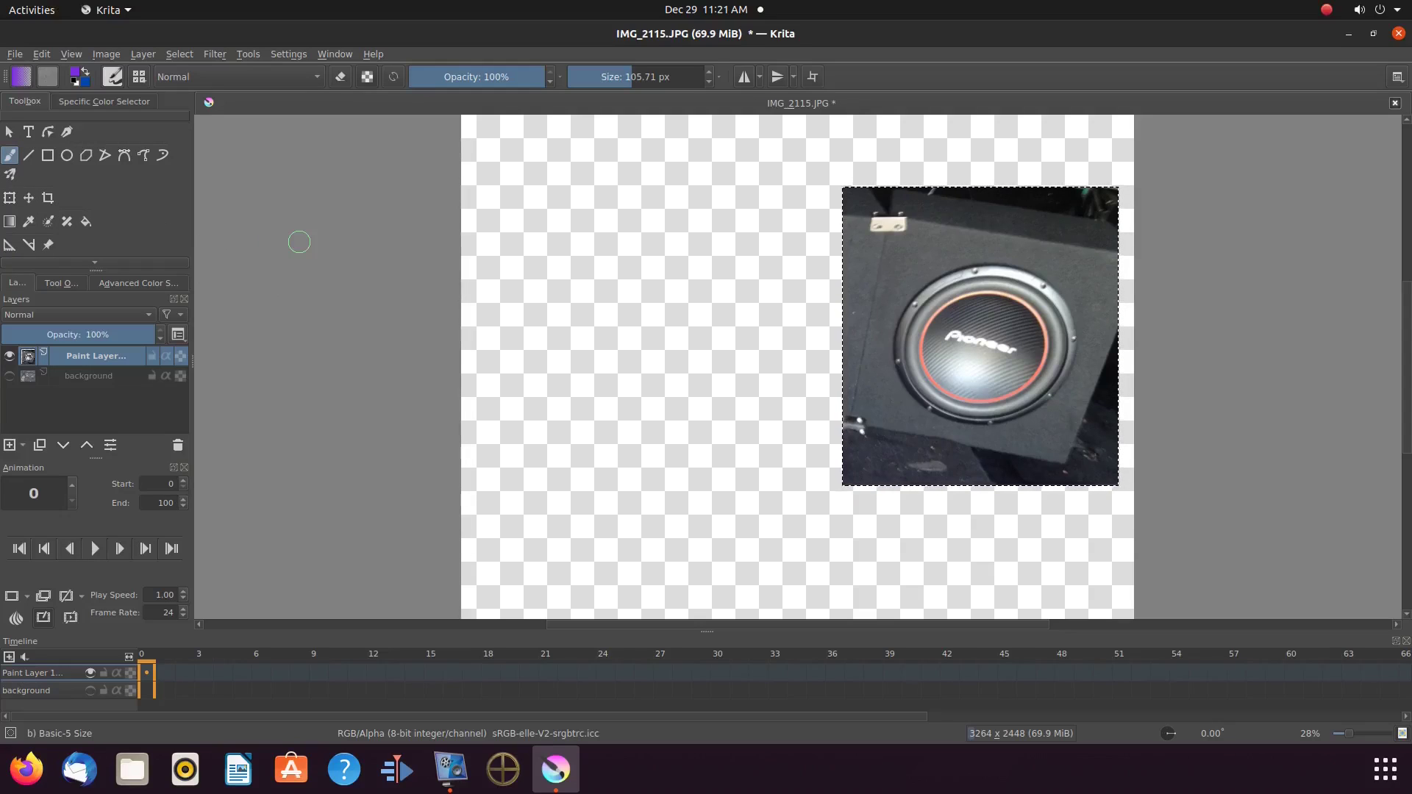
{"action": "left_click", "coordinate": [9, 198]}
{"action": "key", "text": "t"}
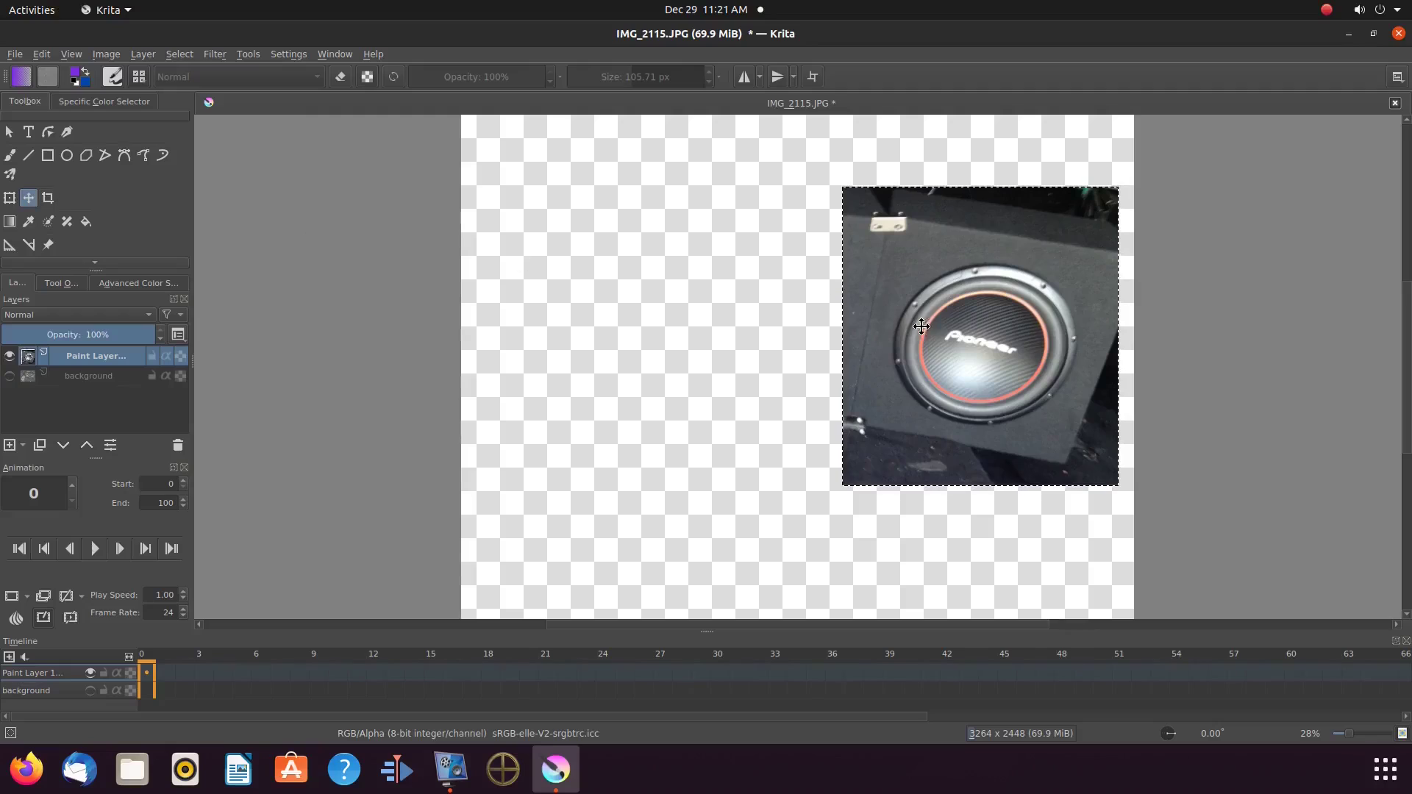
{"action": "mouse_move", "coordinate": [921, 327]}
{"action": "left_mouse_down"}
{"action": "mouse_move", "coordinate": [747, 308]}
{"action": "mouse_move", "coordinate": [620, 340]}
{"action": "left_mouse_up"}
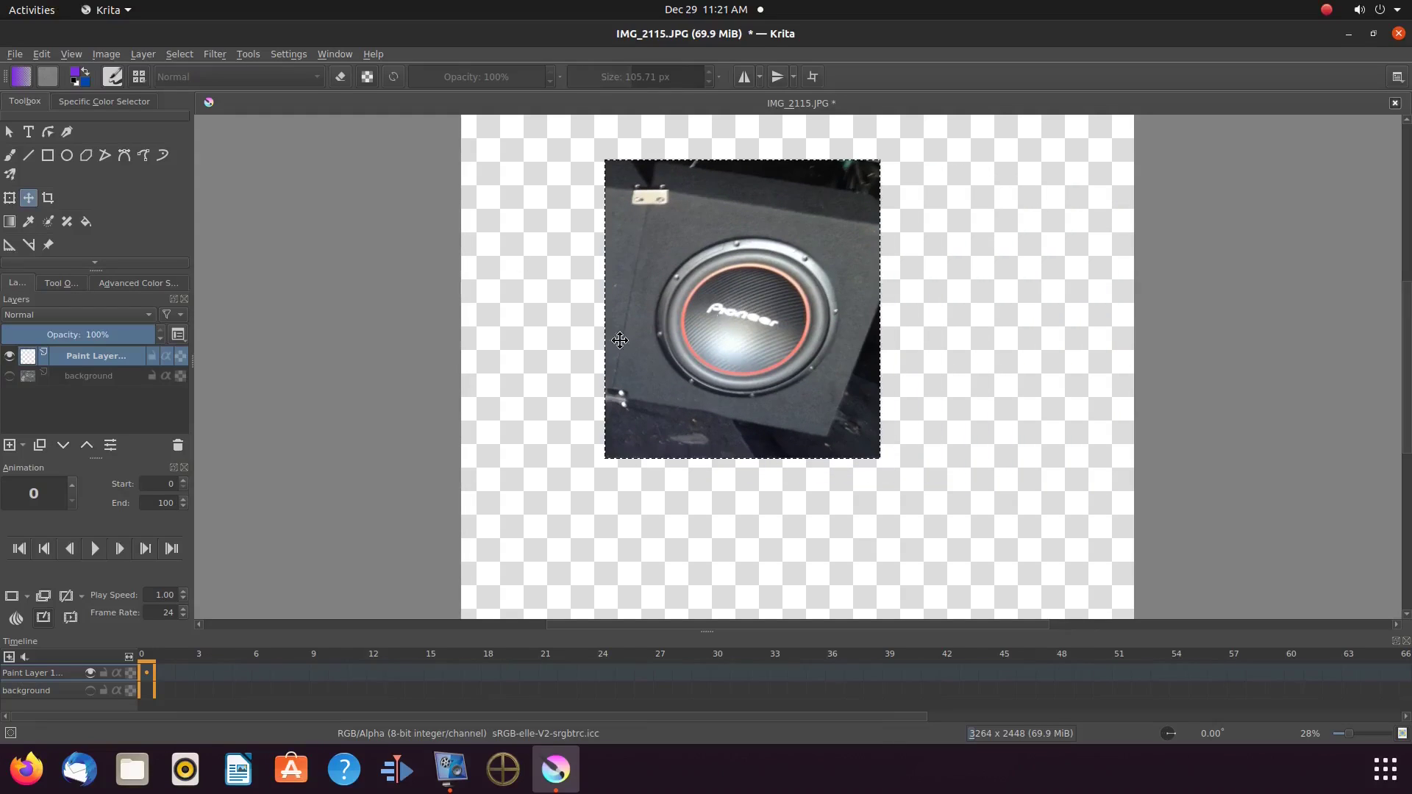
{"action": "key", "text": "alt+s"}
{"action": "key", "text": "Down"}
{"action": "key", "text": "Return"}
Stretch the subwoofer crop slightly taller and wider with the Transform tool
{"action": "left_click", "coordinate": [9, 199]}
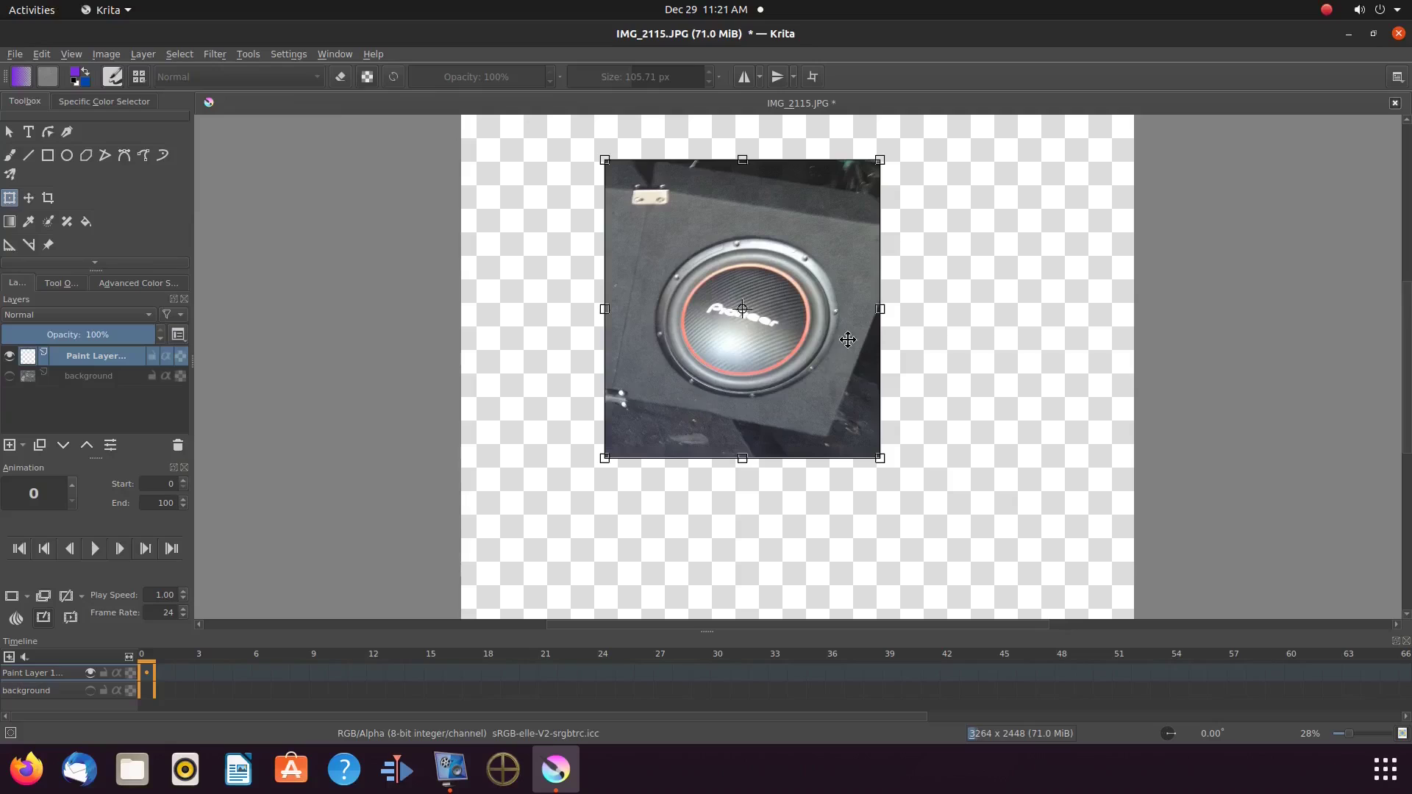
{"action": "left_click_drag", "start_coordinate": [879, 310], "coordinate": [880, 312]}
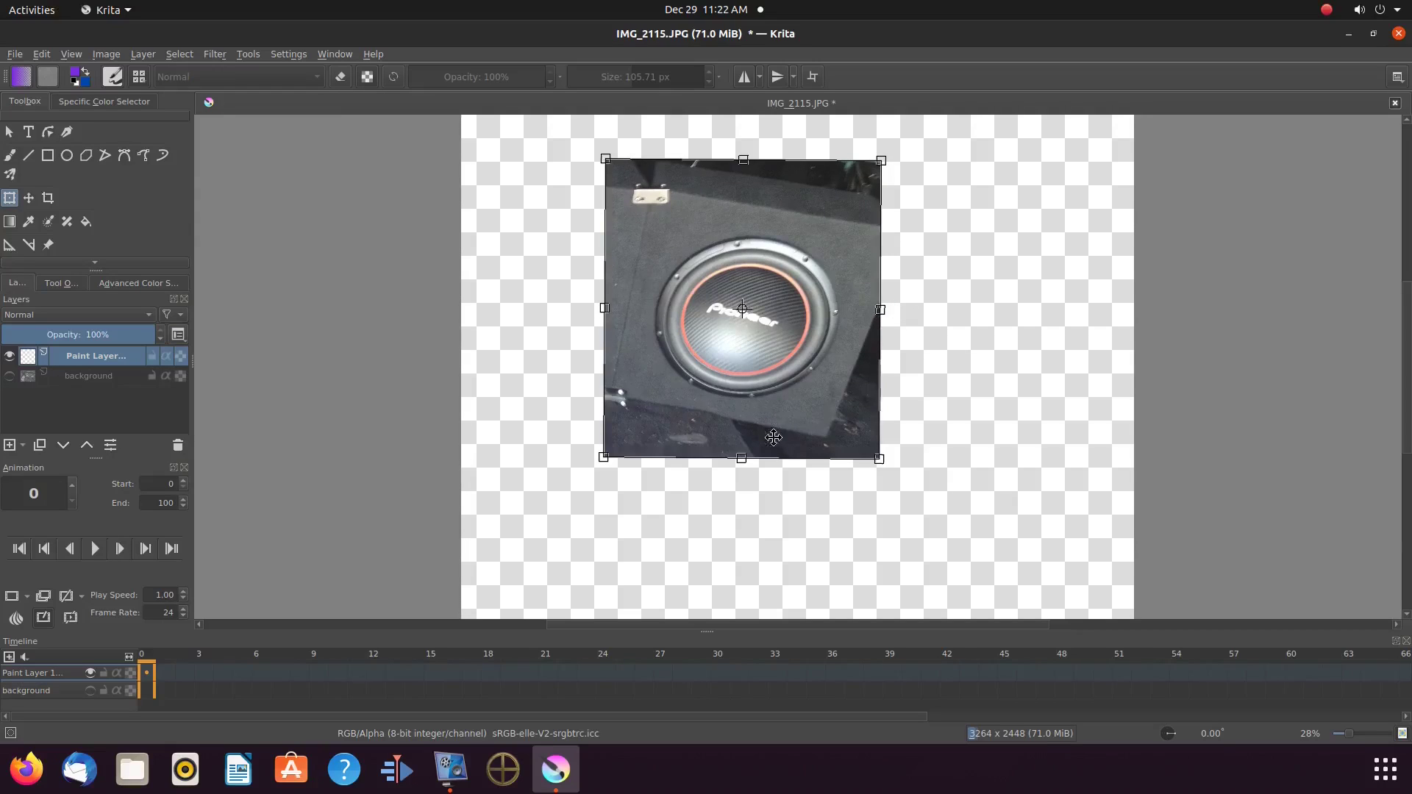
{"action": "left_click_drag", "start_coordinate": [741, 460], "coordinate": [741, 480]}
{"action": "left_click_drag", "start_coordinate": [881, 318], "coordinate": [931, 319]}
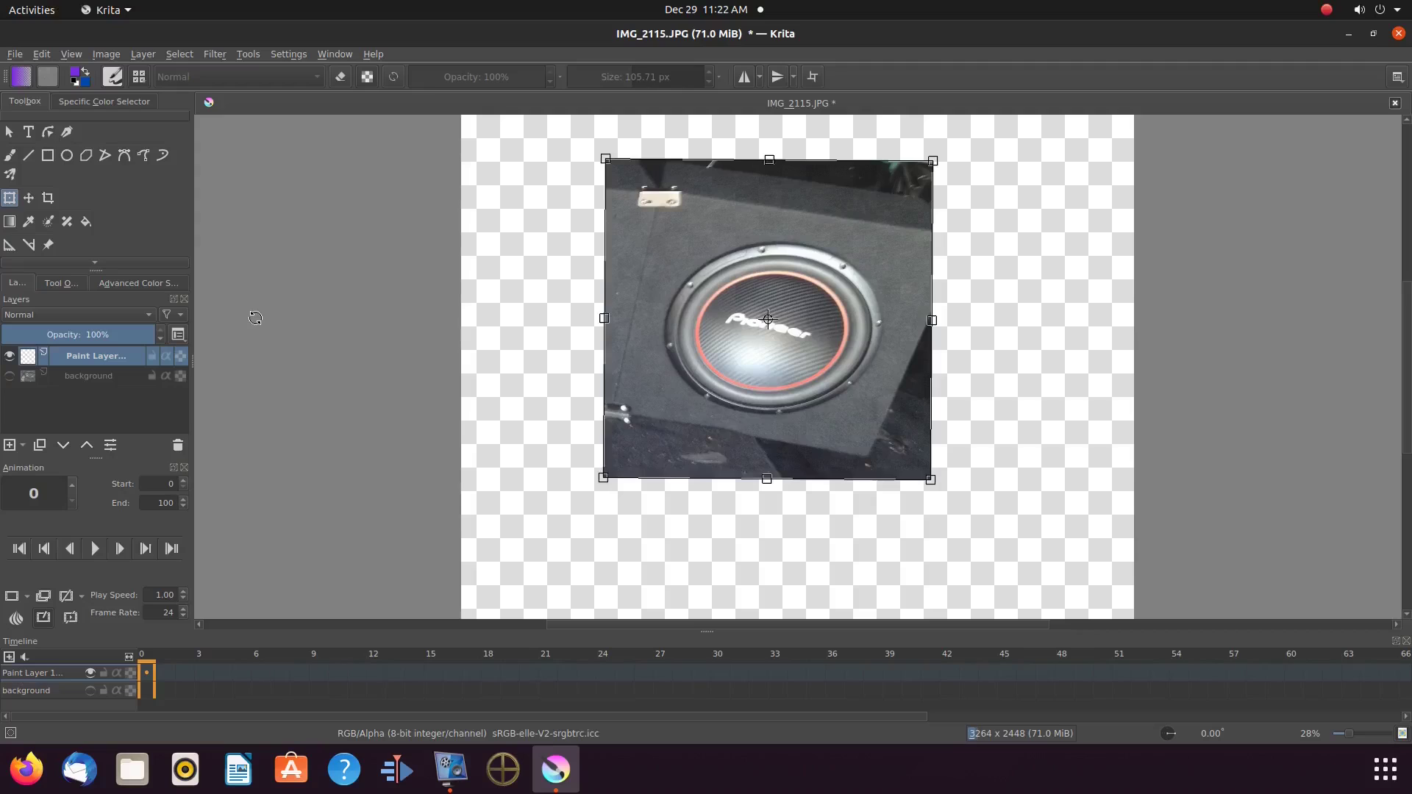
Hide the subwoofer layer, add an empty Paint Layer 1, and hide the background photo
{"action": "left_click", "coordinate": [9, 355]}
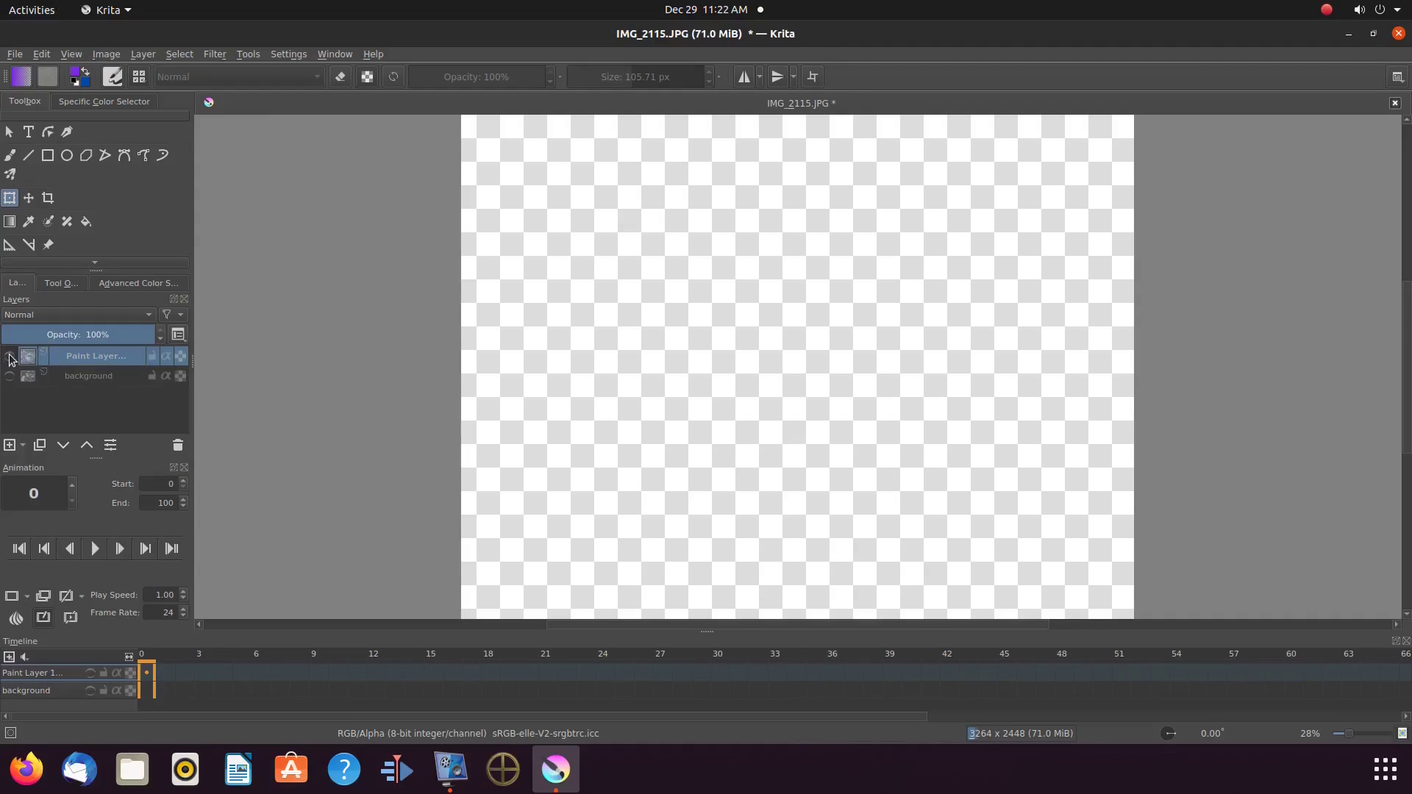
{"action": "left_click", "coordinate": [10, 376]}
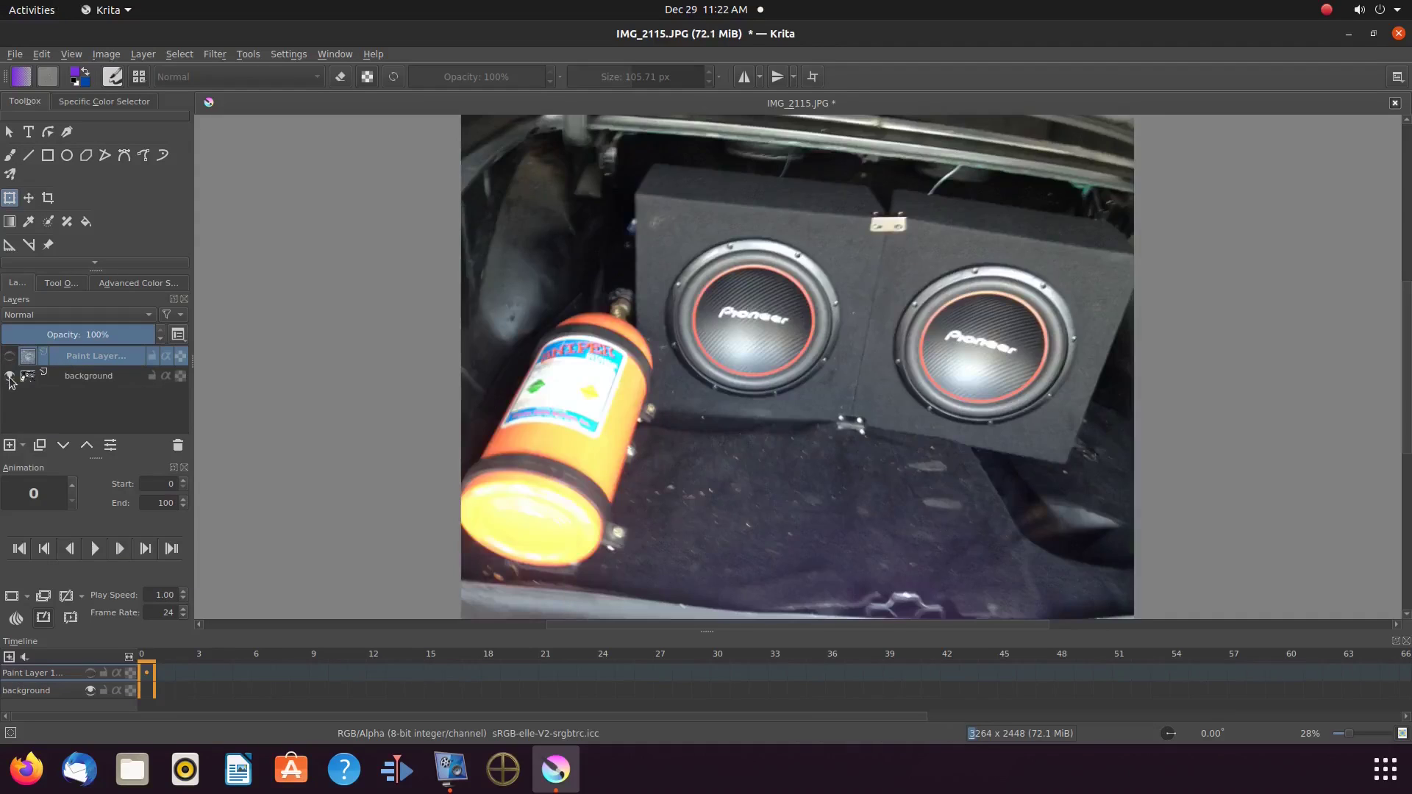
{"action": "left_click", "coordinate": [41, 54]}
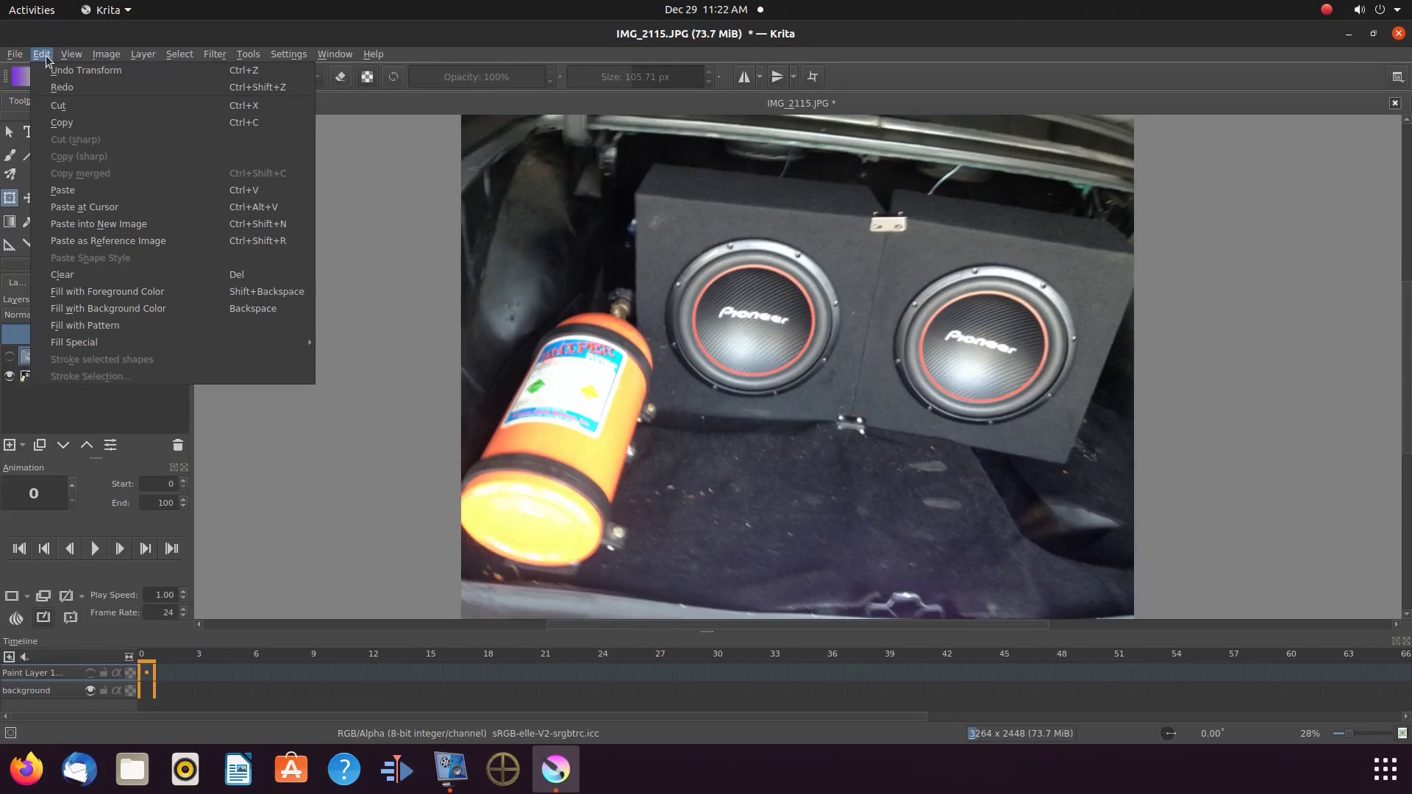
{"action": "left_click", "coordinate": [46, 55]}
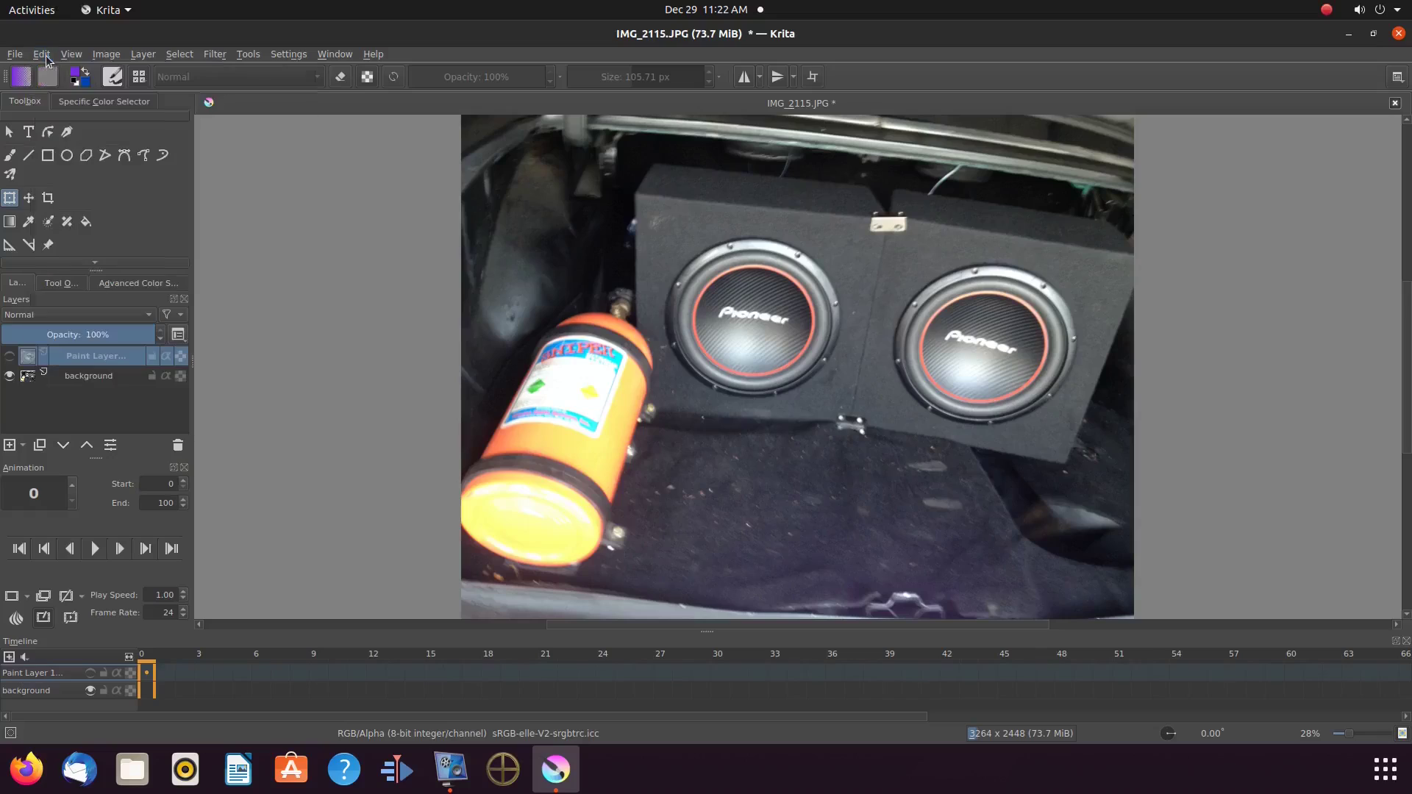
{"action": "left_click", "coordinate": [10, 445]}
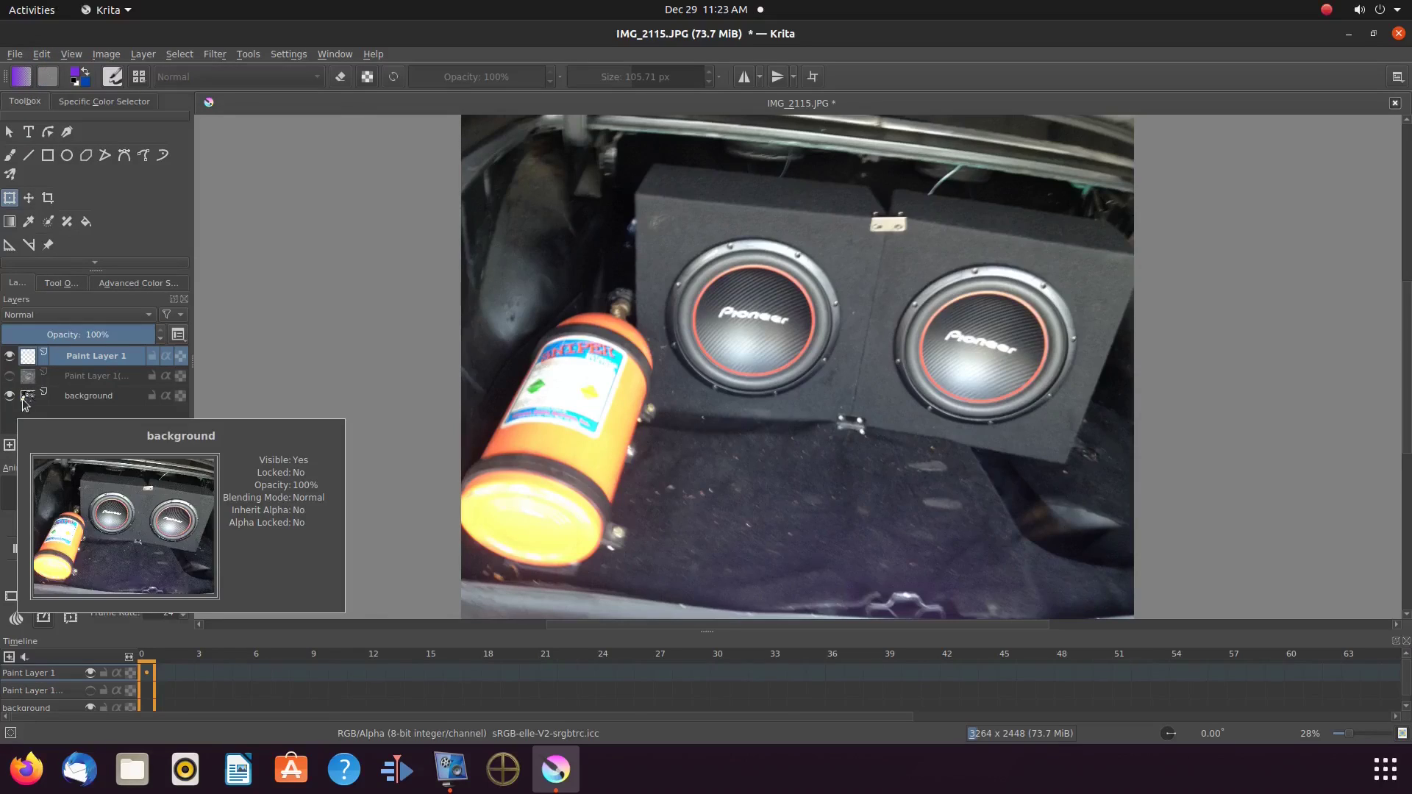
{"action": "mouse_move", "coordinate": [40, 367]}
{"action": "left_click", "coordinate": [41, 54]}
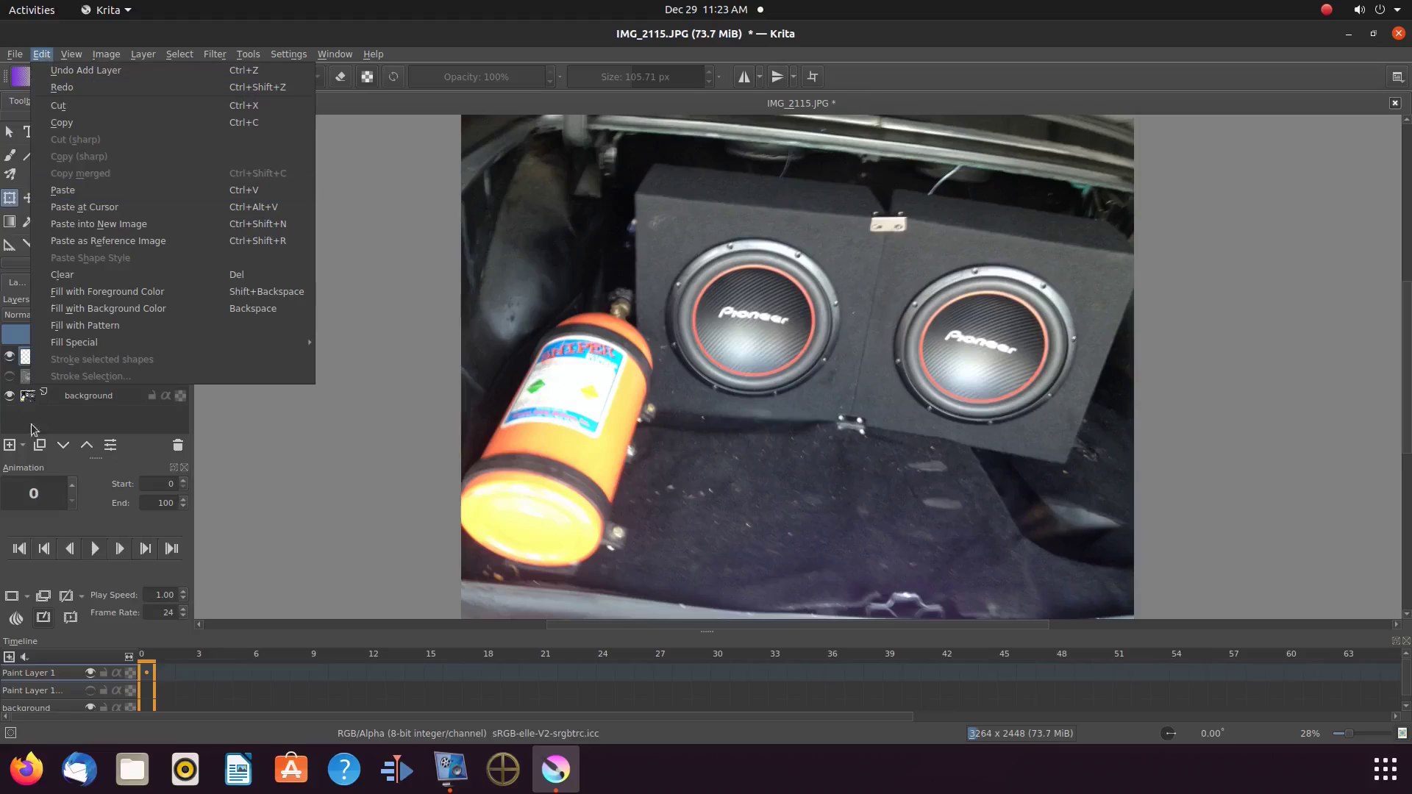
{"action": "left_click", "coordinate": [35, 430]}
{"action": "left_click", "coordinate": [9, 396]}
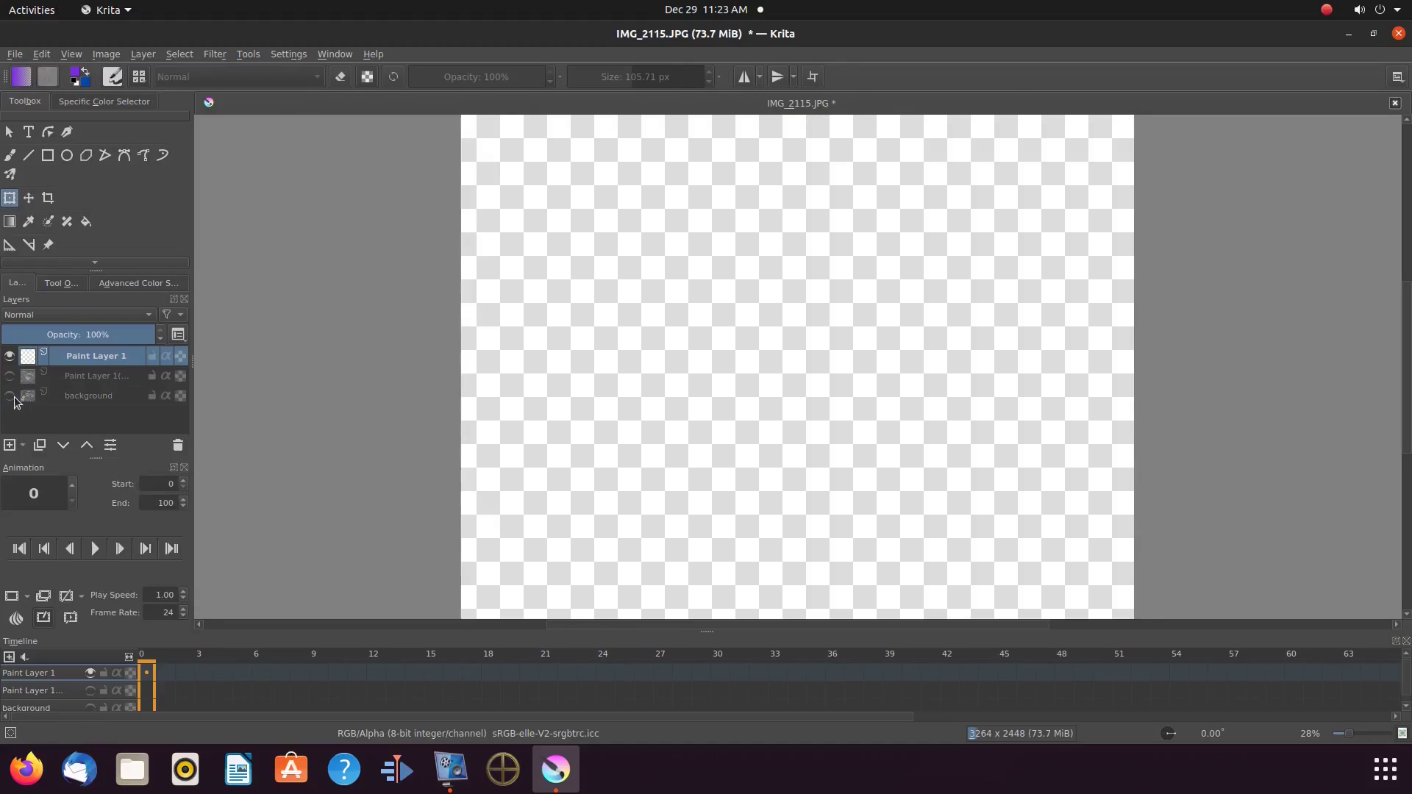
Paste the subwoofer again as Paint Layer 2 and drag it to the canvas centre
{"action": "left_click", "coordinate": [43, 55]}
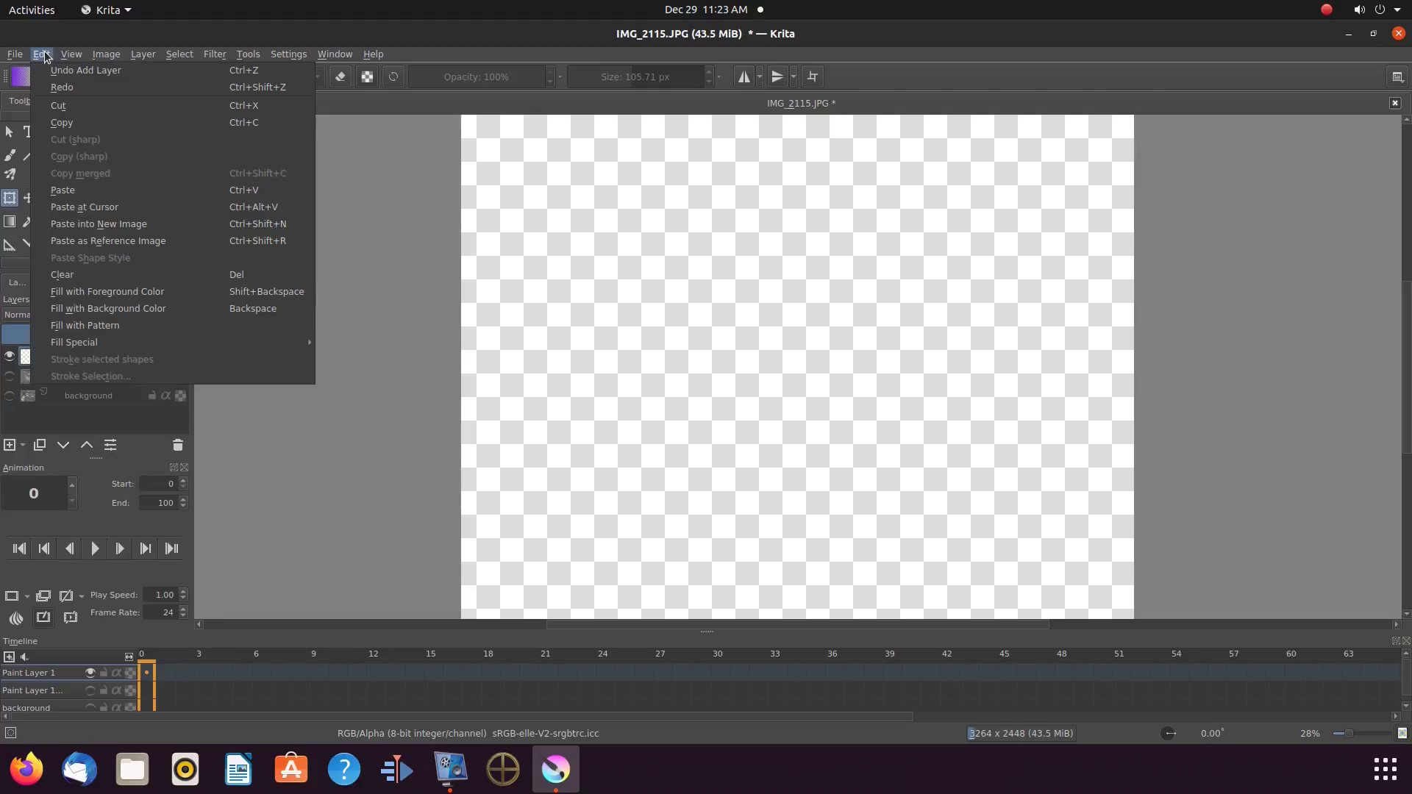
{"action": "left_click", "coordinate": [103, 213]}
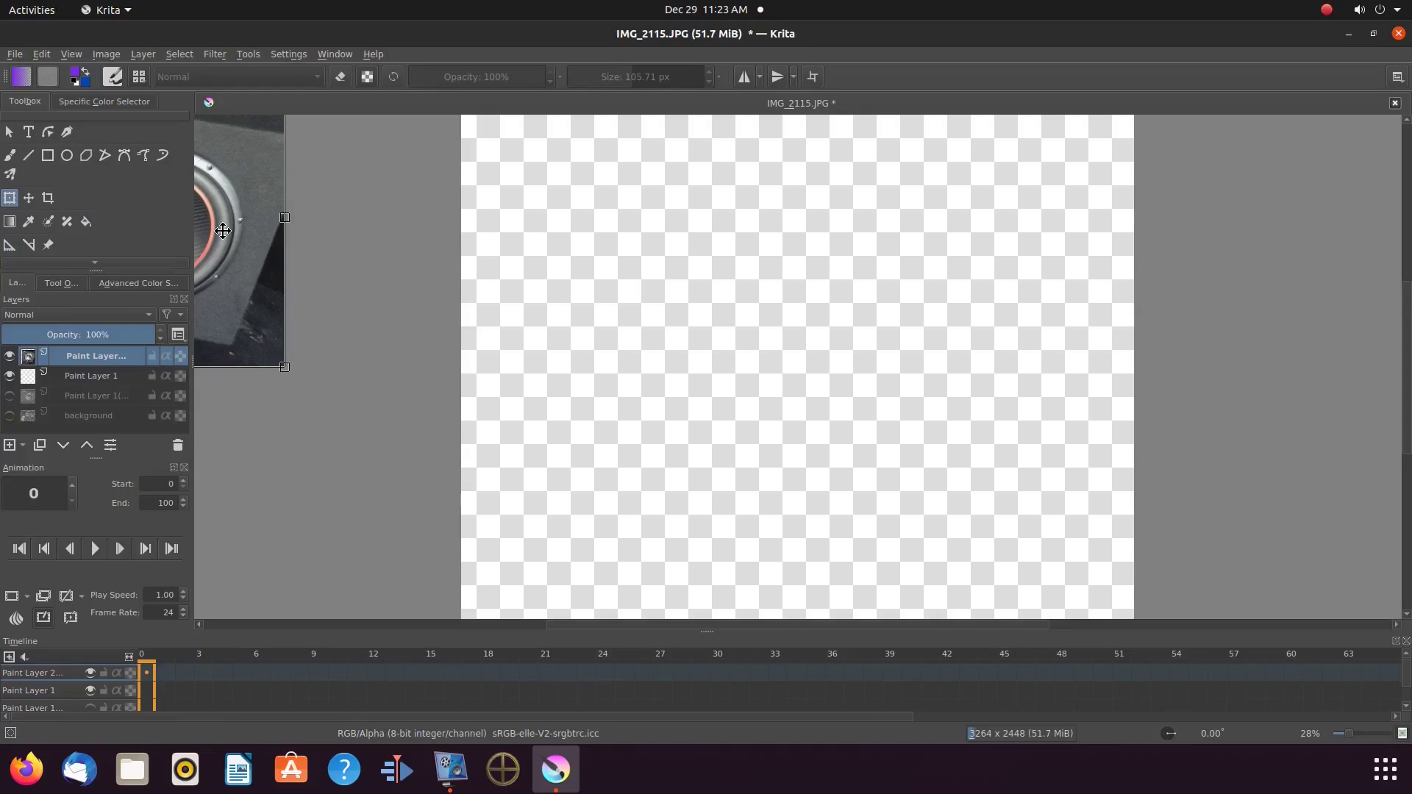
{"action": "left_click", "coordinate": [30, 199]}
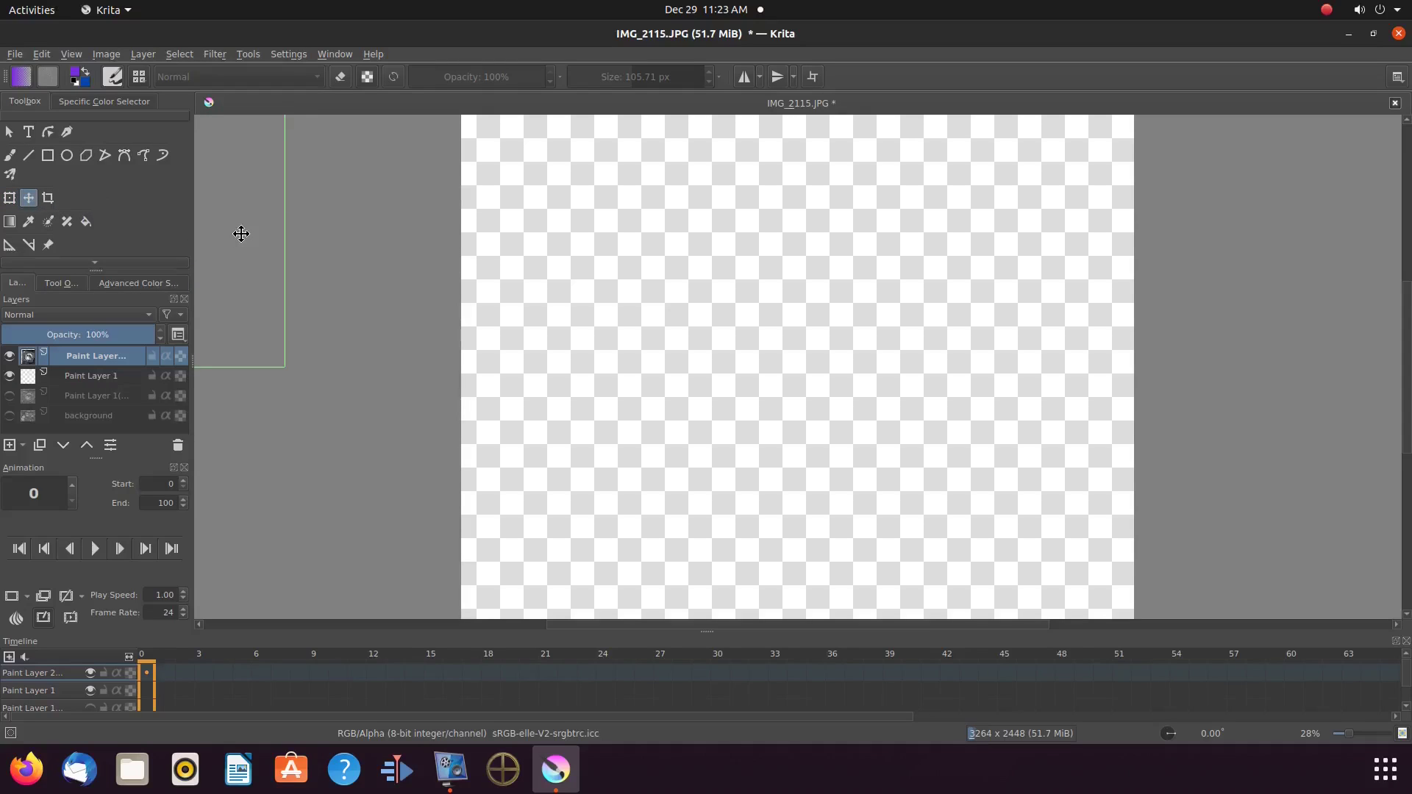
{"action": "left_click_drag", "start_coordinate": [241, 234], "coordinate": [600, 268]}
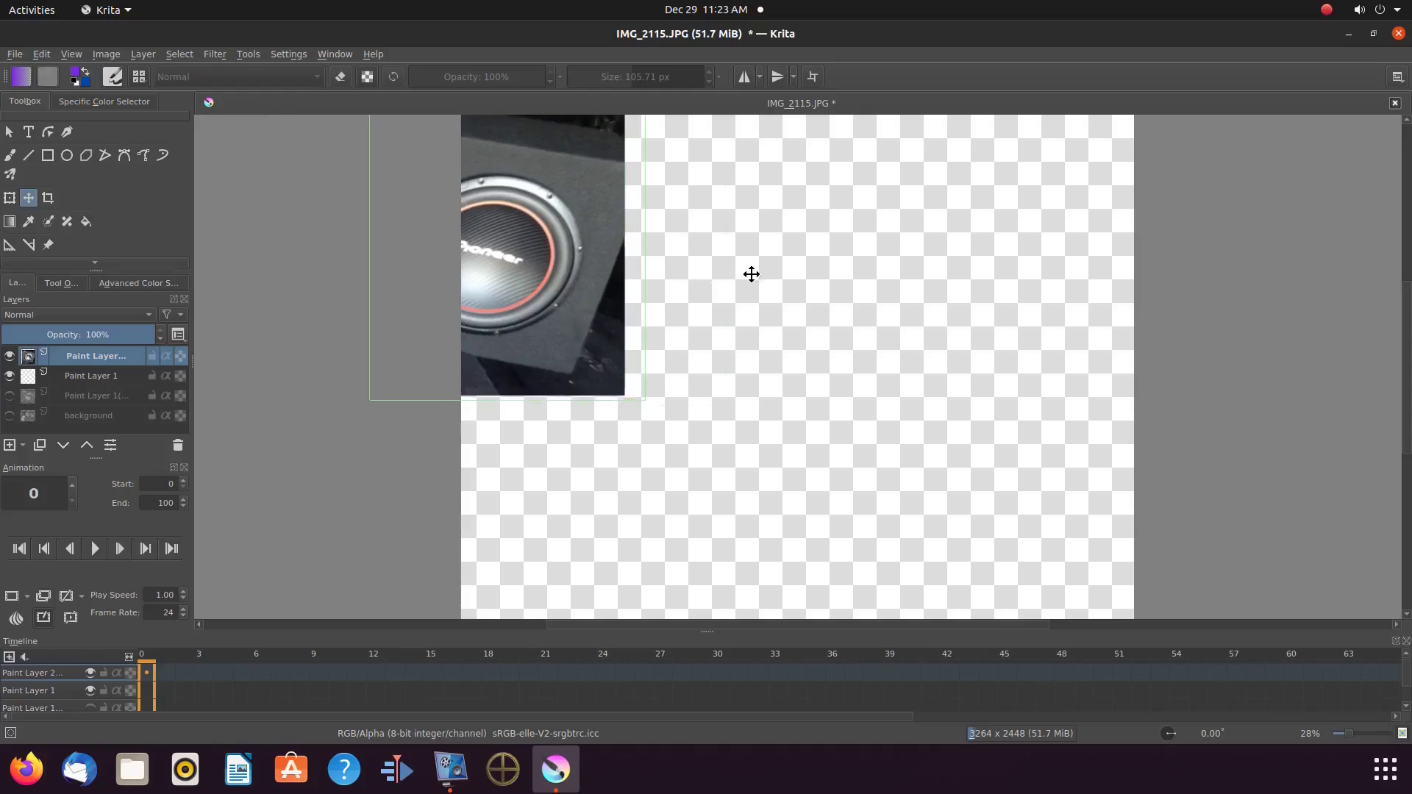
{"action": "left_click_drag", "start_coordinate": [750, 274], "coordinate": [903, 395]}
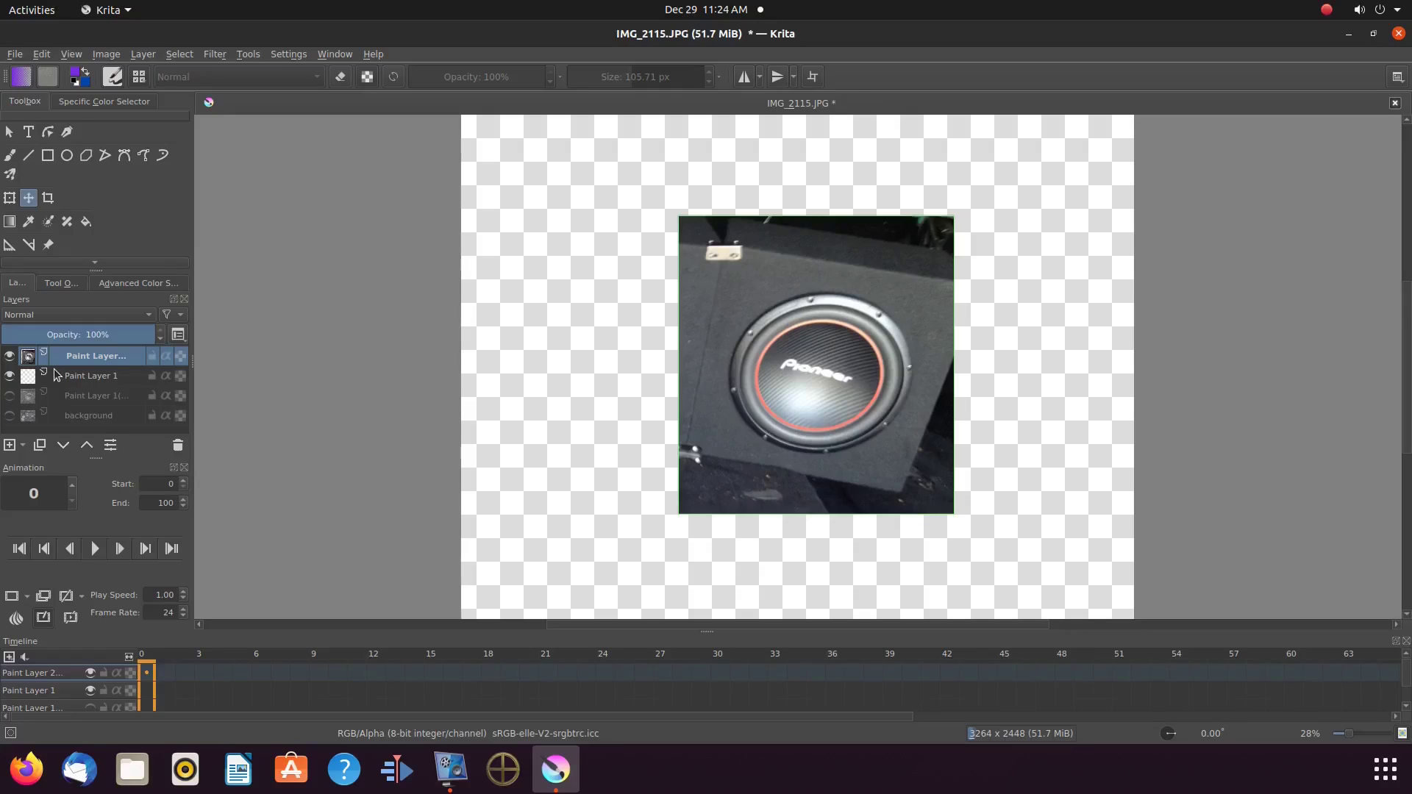
{"action": "mouse_move", "coordinate": [73, 380]}
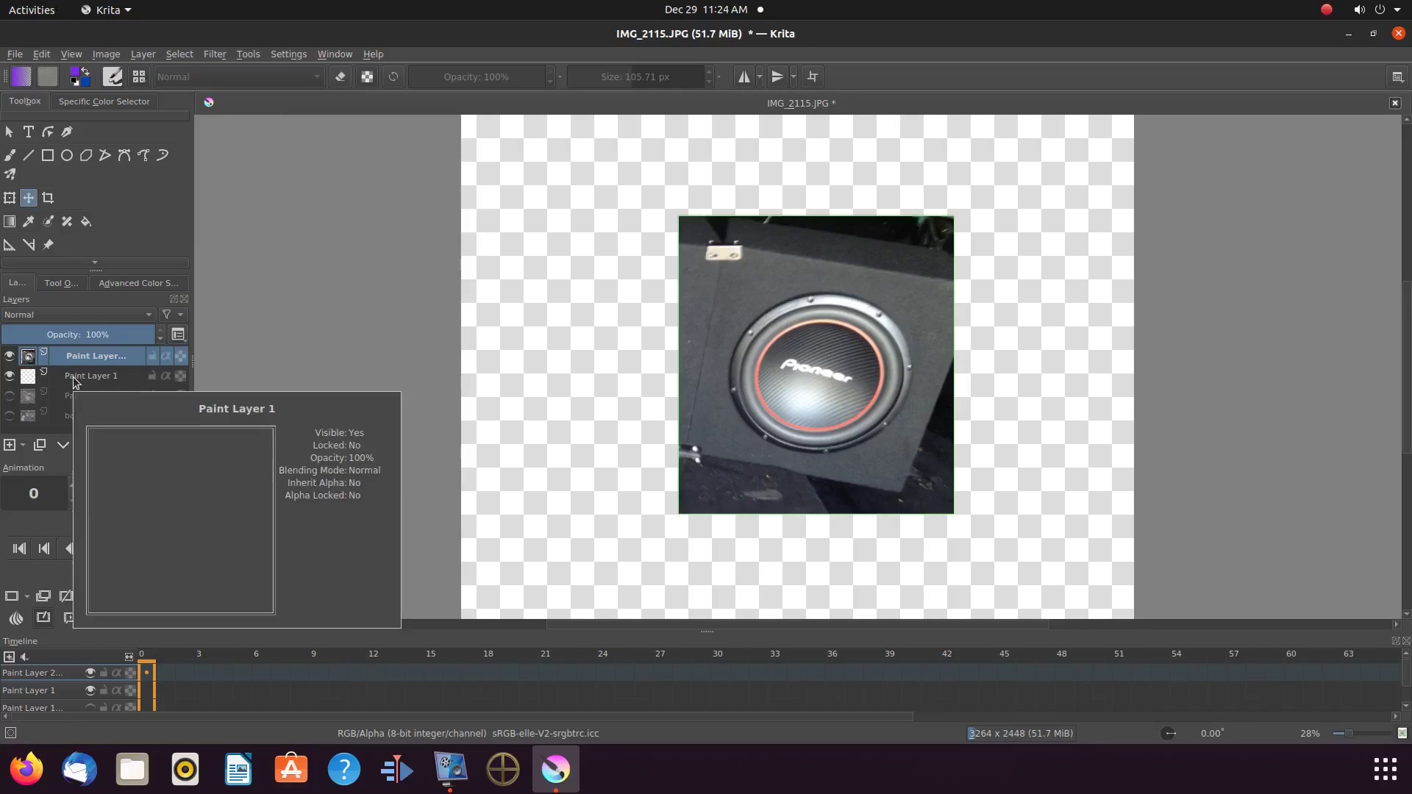
{"action": "left_click", "coordinate": [74, 380]}
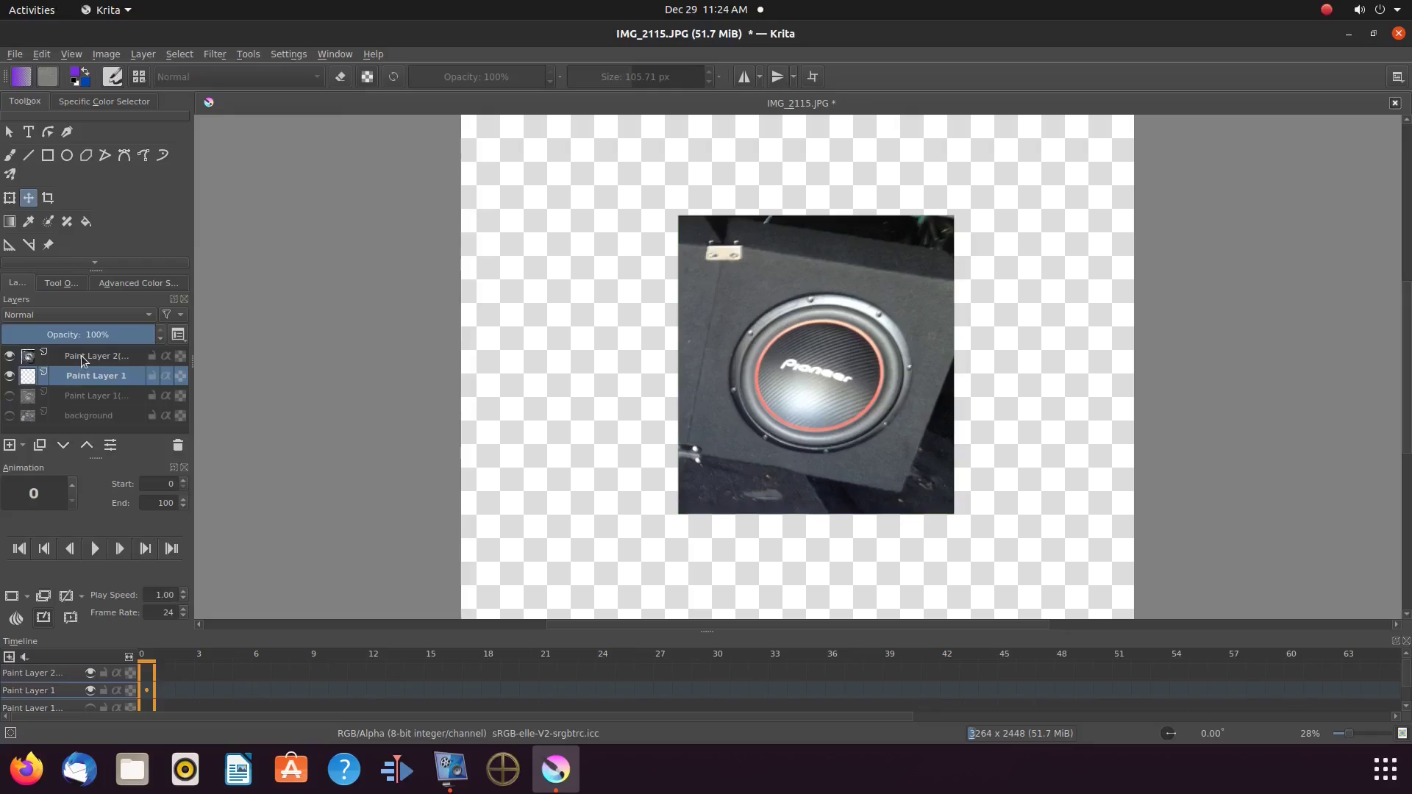
{"action": "mouse_move", "coordinate": [82, 358]}
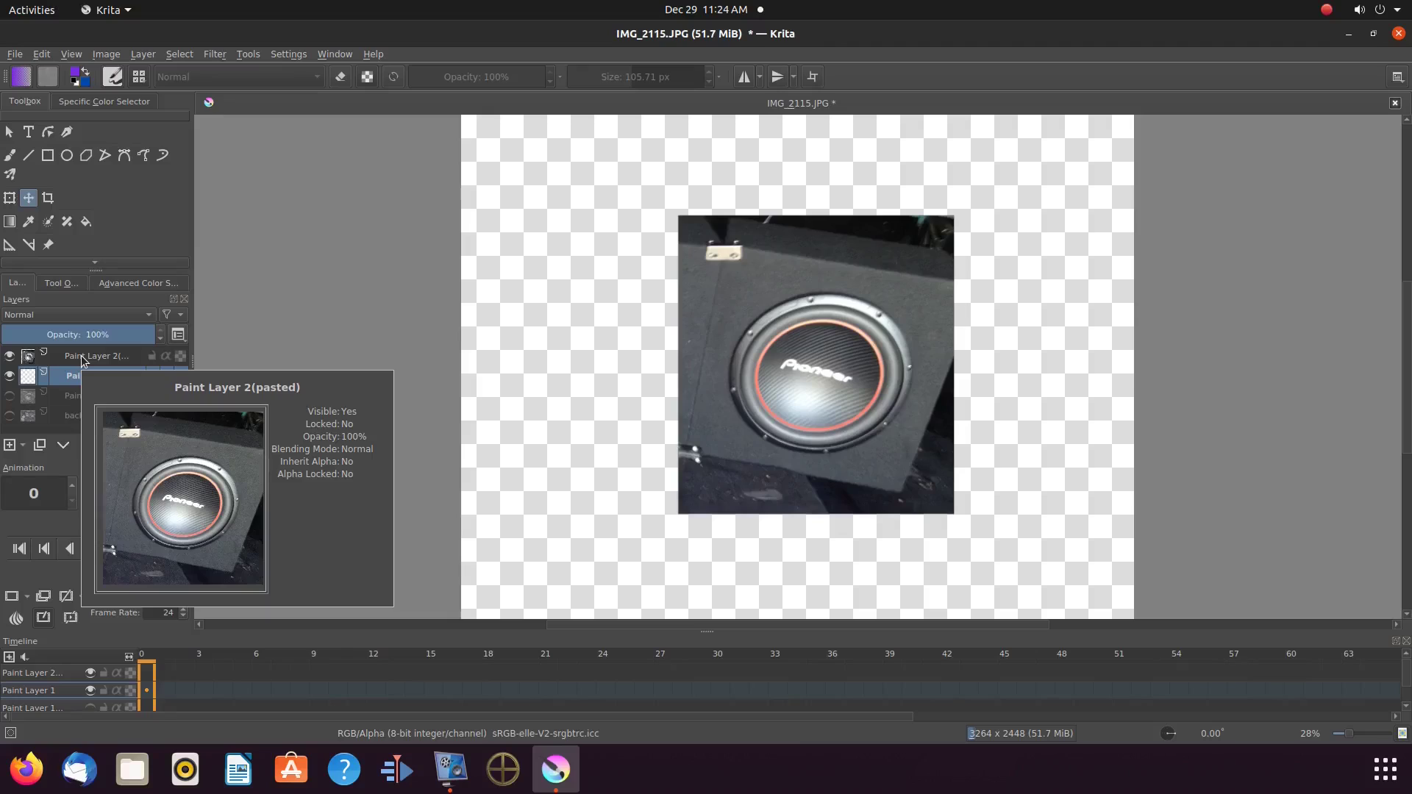
{"action": "left_click", "coordinate": [82, 357]}
{"action": "mouse_move", "coordinate": [81, 375]}
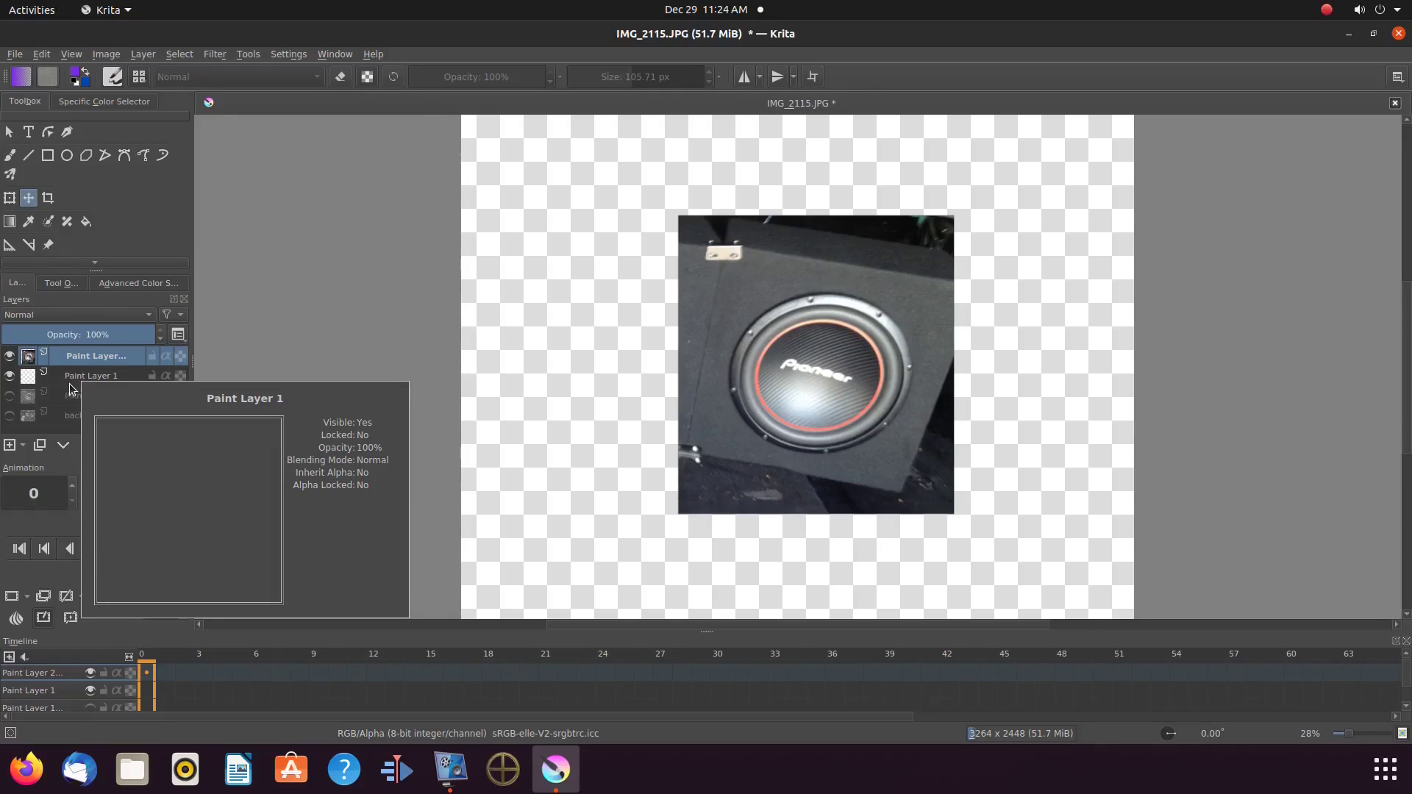
{"action": "mouse_move", "coordinate": [73, 402]}
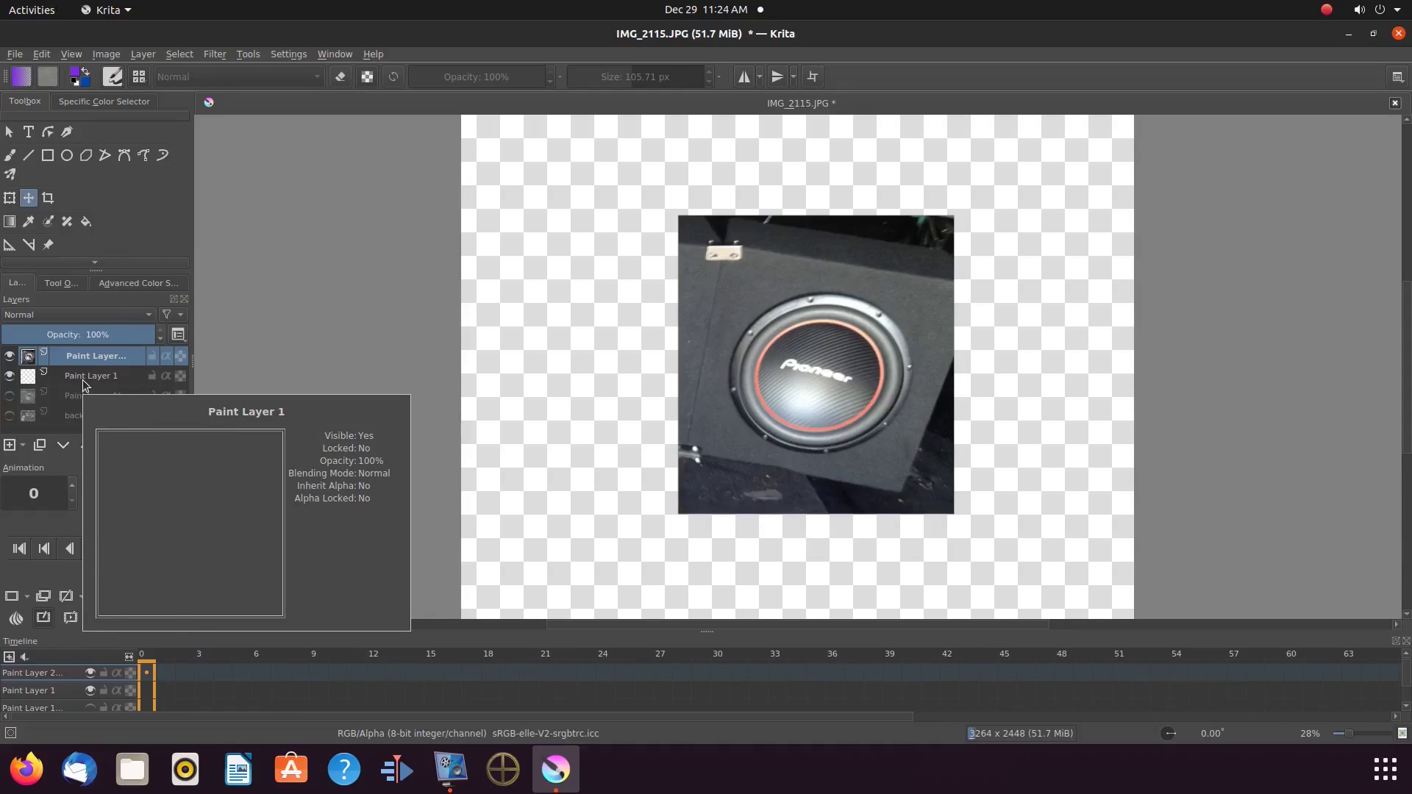
Move one speaker photo to the lower right and shift the other slightly left
{"action": "left_click", "coordinate": [9, 376]}
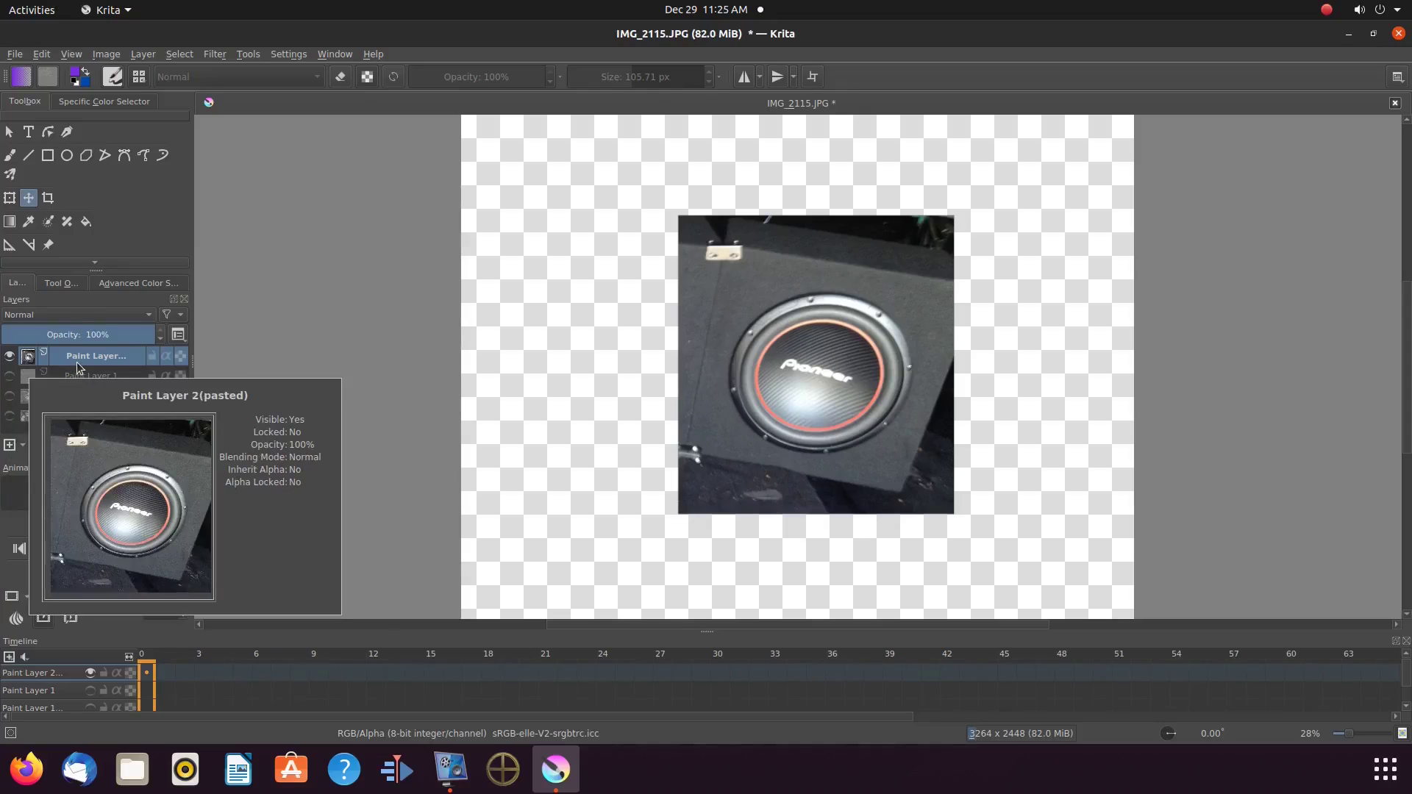
{"action": "left_click", "coordinate": [9, 396]}
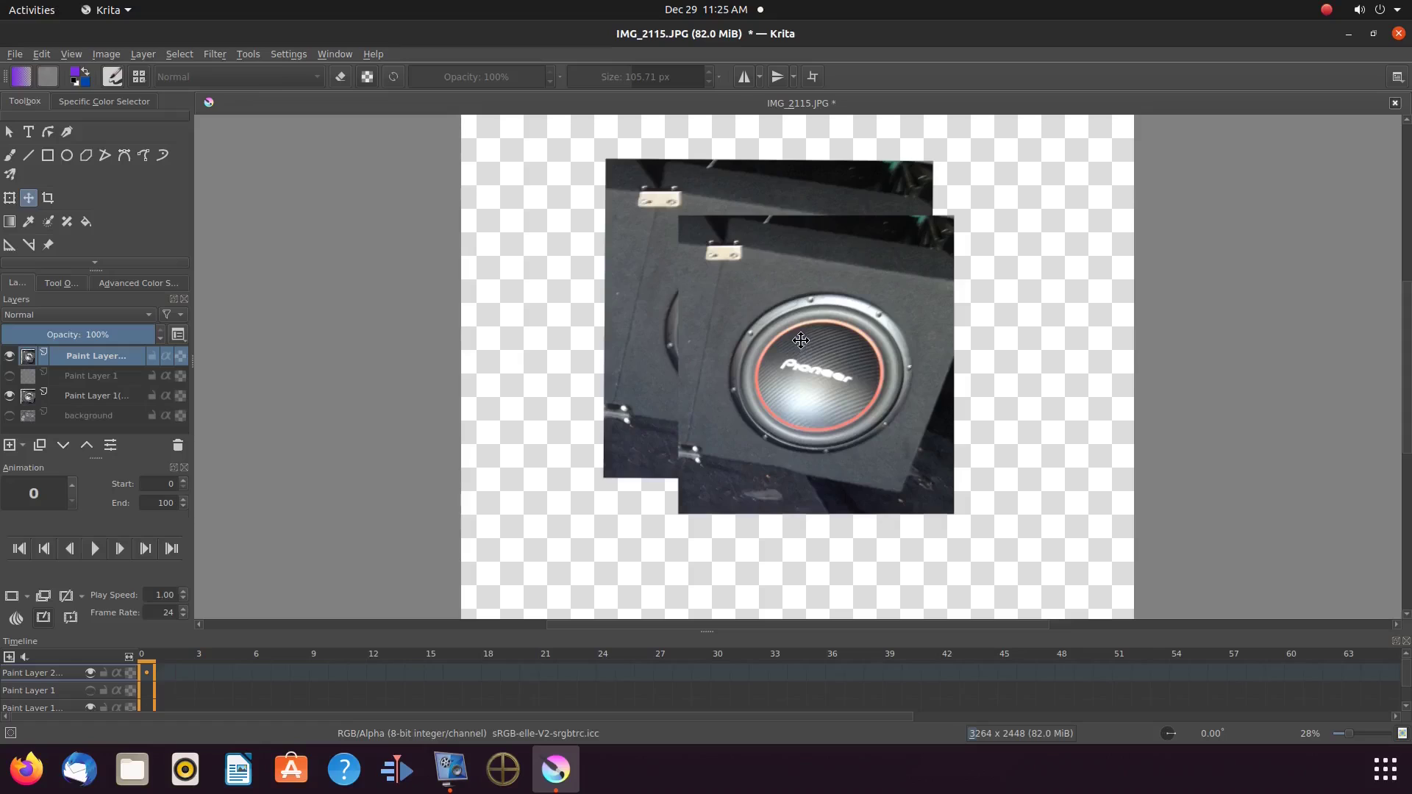
{"action": "left_click_drag", "start_coordinate": [800, 339], "coordinate": [977, 463]}
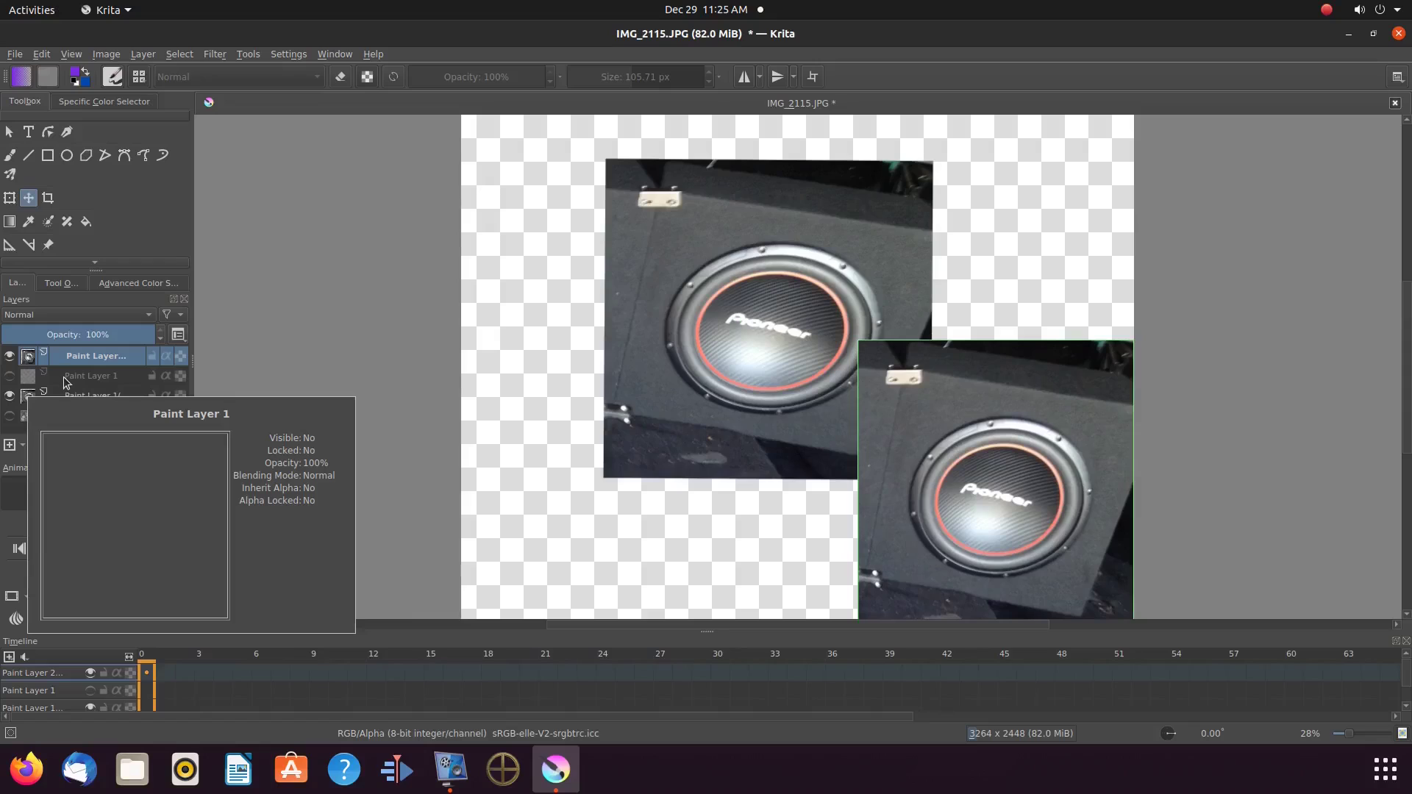
{"action": "left_click", "coordinate": [88, 396]}
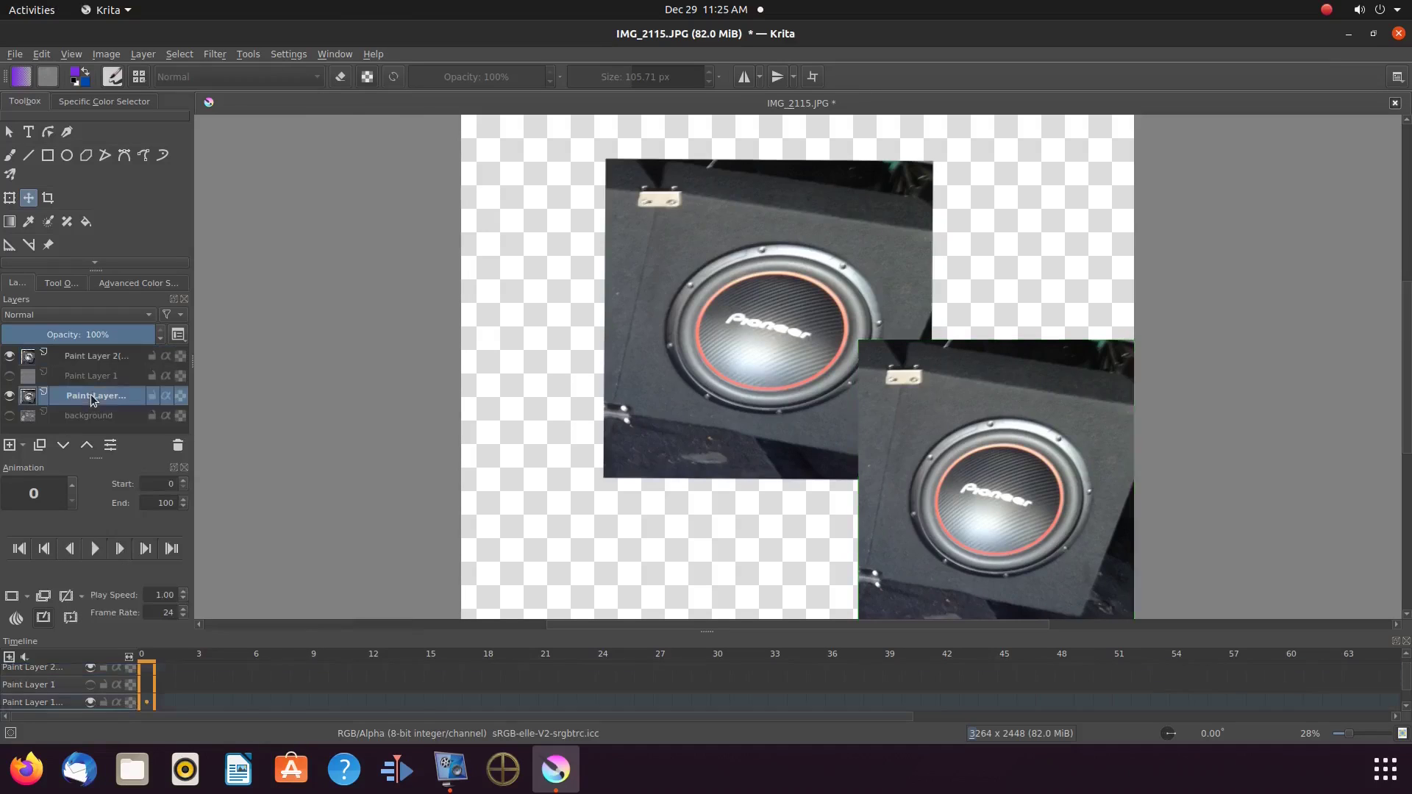
{"action": "left_click_drag", "start_coordinate": [696, 312], "coordinate": [591, 315]}
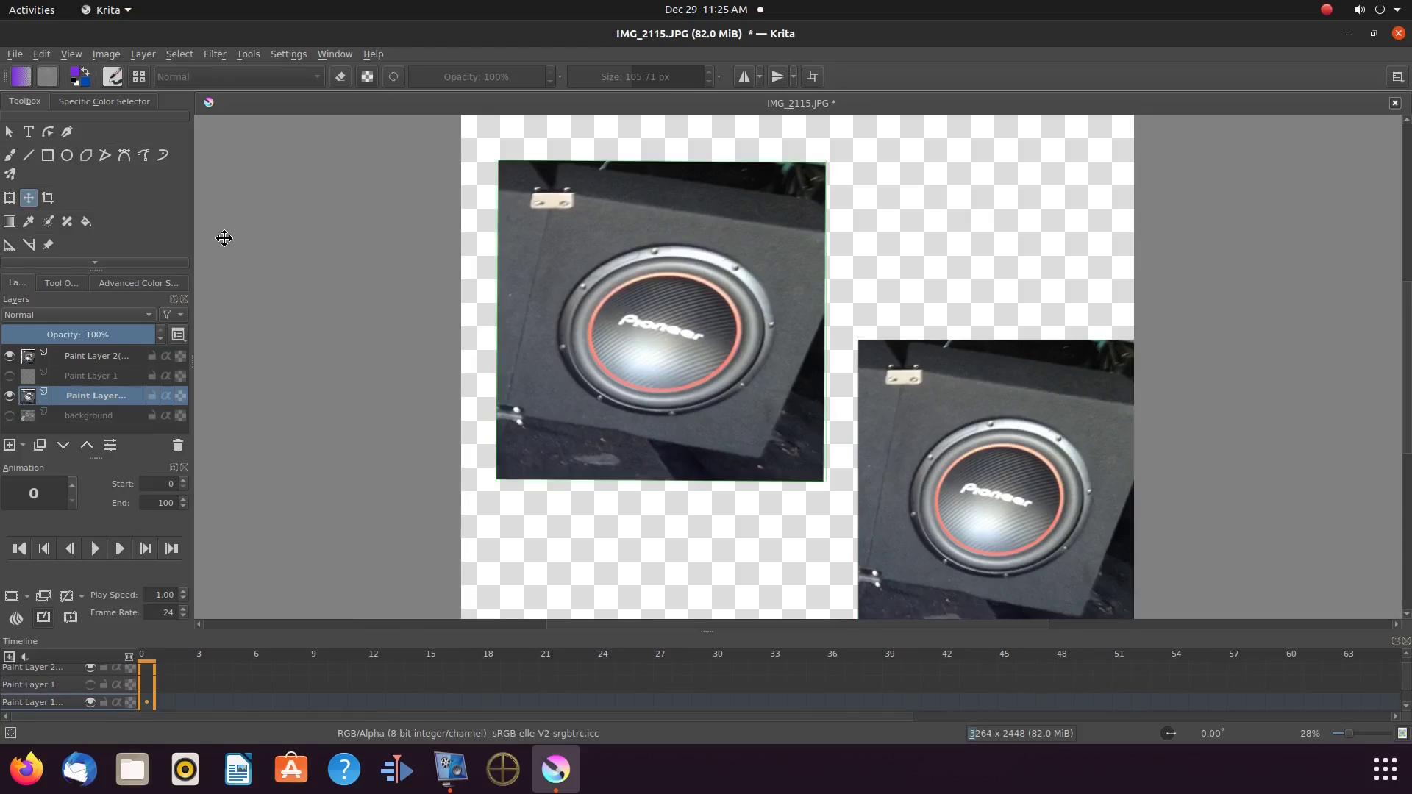
Hide both pasted speaker layers and make Paint Layer 1 active and visible
{"action": "left_click", "coordinate": [10, 395]}
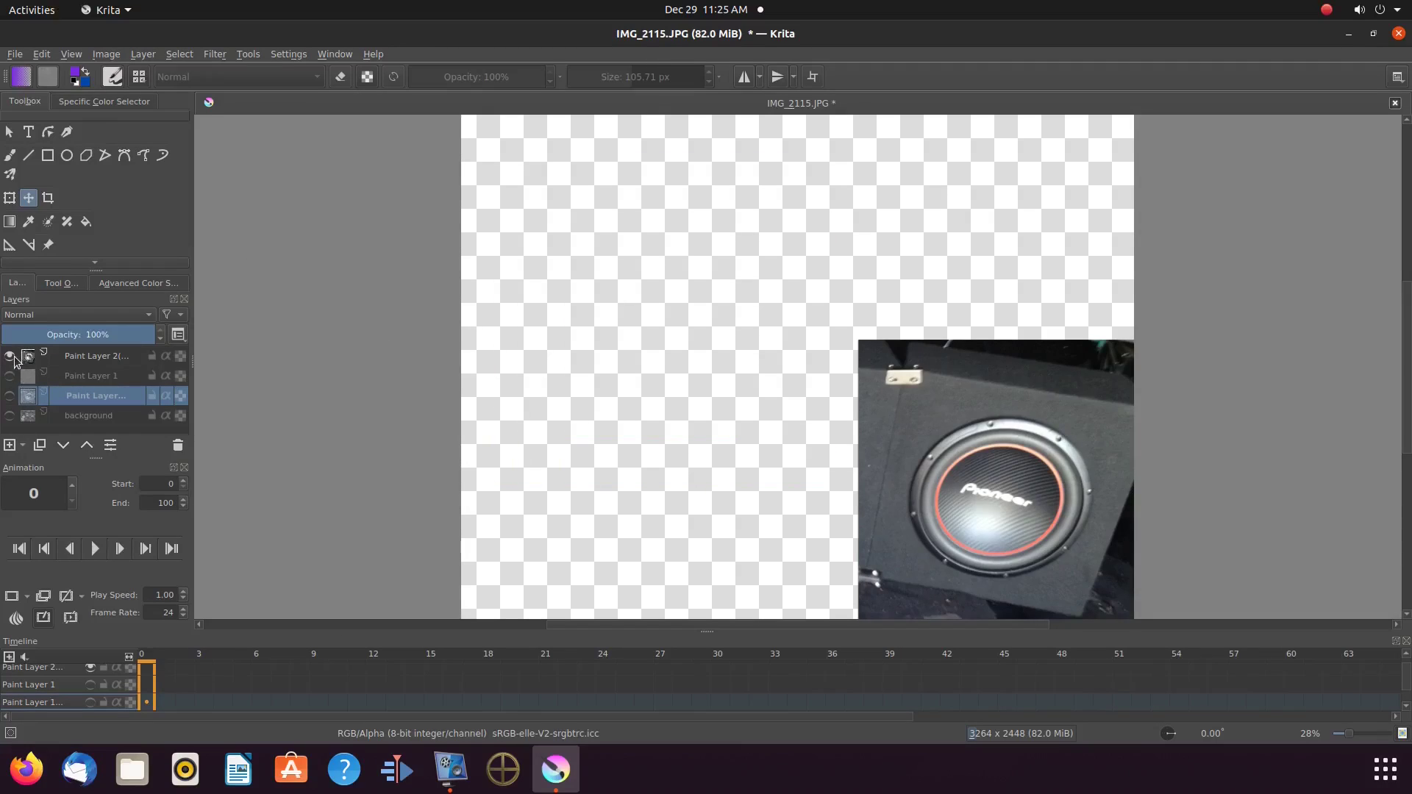
{"action": "left_click", "coordinate": [11, 357]}
{"action": "left_click", "coordinate": [68, 378]}
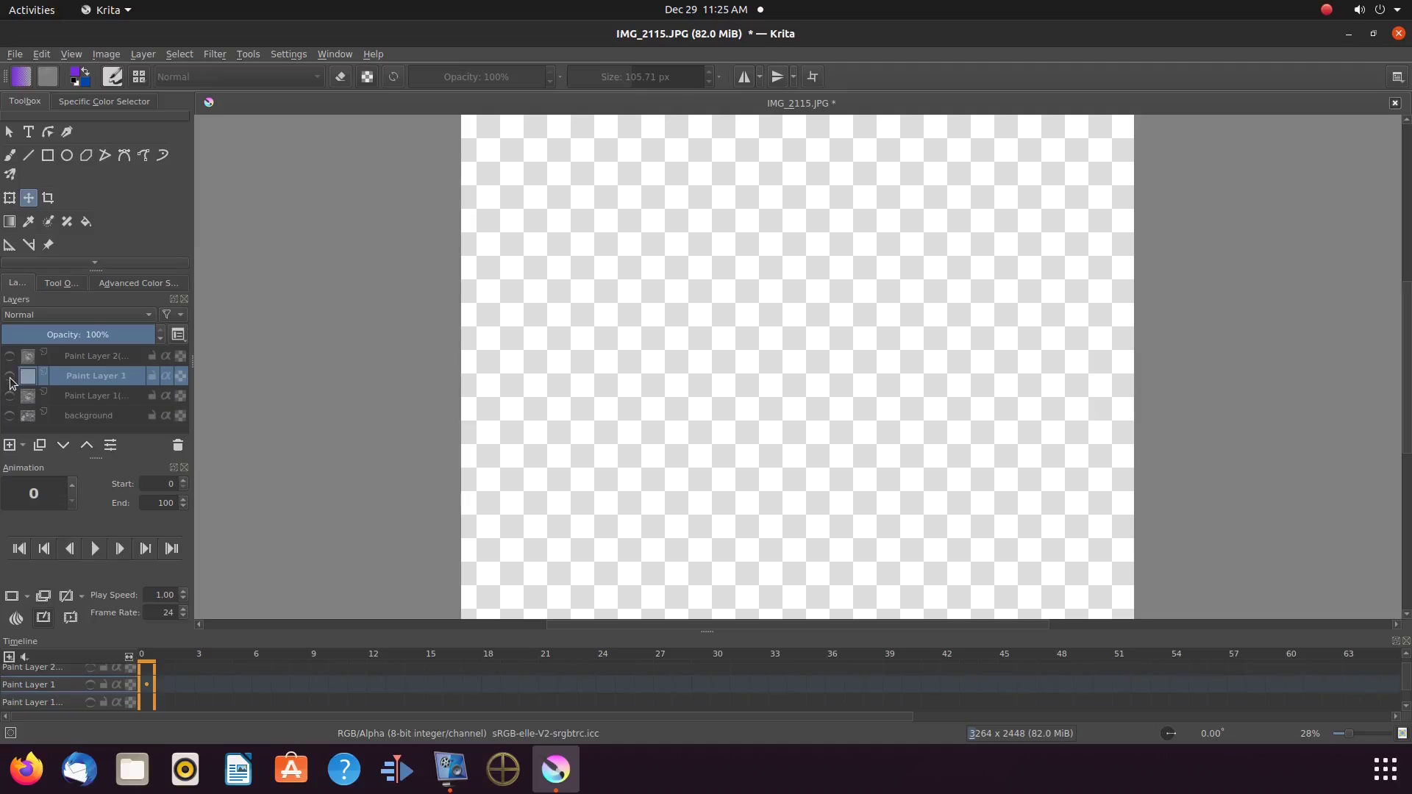
{"action": "left_click", "coordinate": [10, 376]}
{"action": "left_click", "coordinate": [42, 56]}
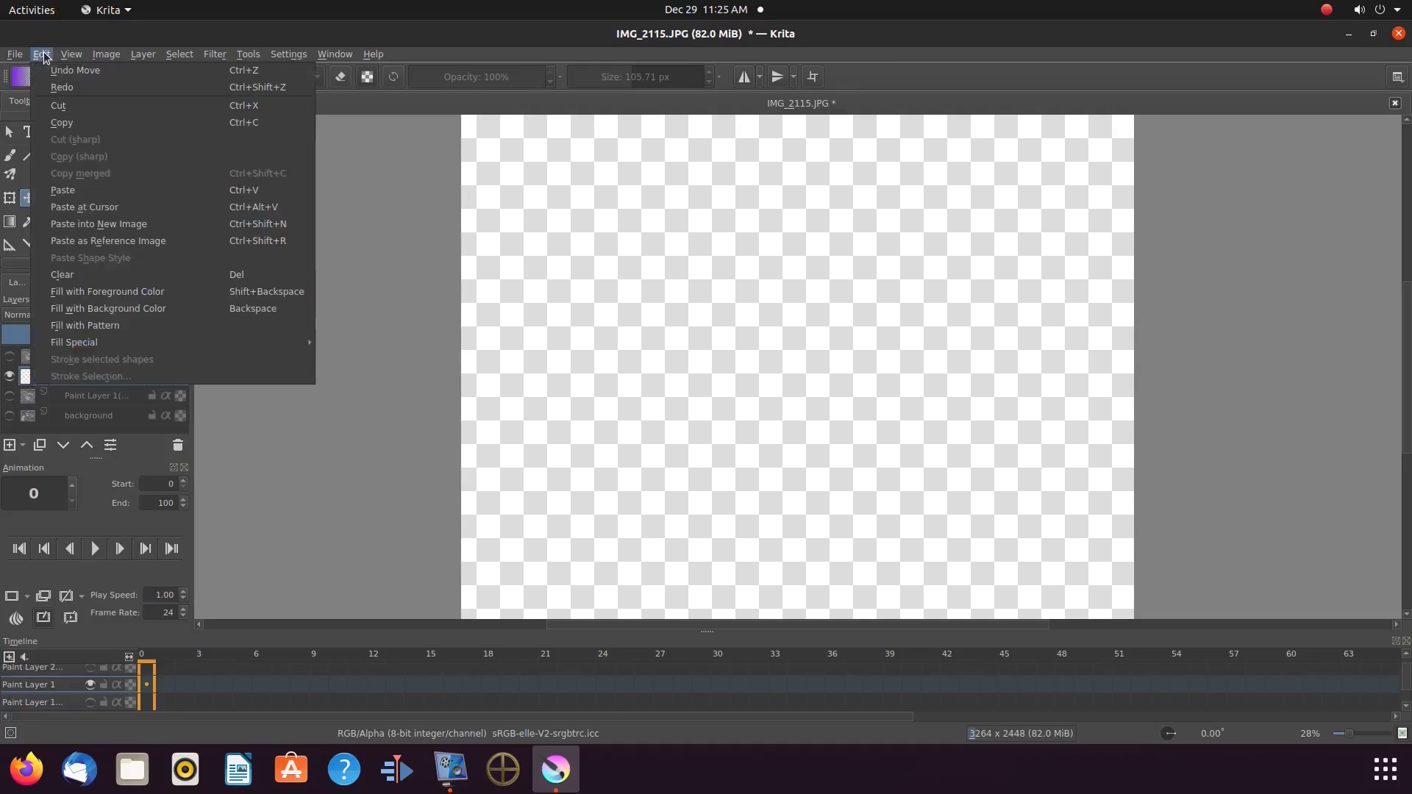
Paste the copied photo into a new image, ending on the unsaved document tab
{"action": "left_click", "coordinate": [133, 228]}
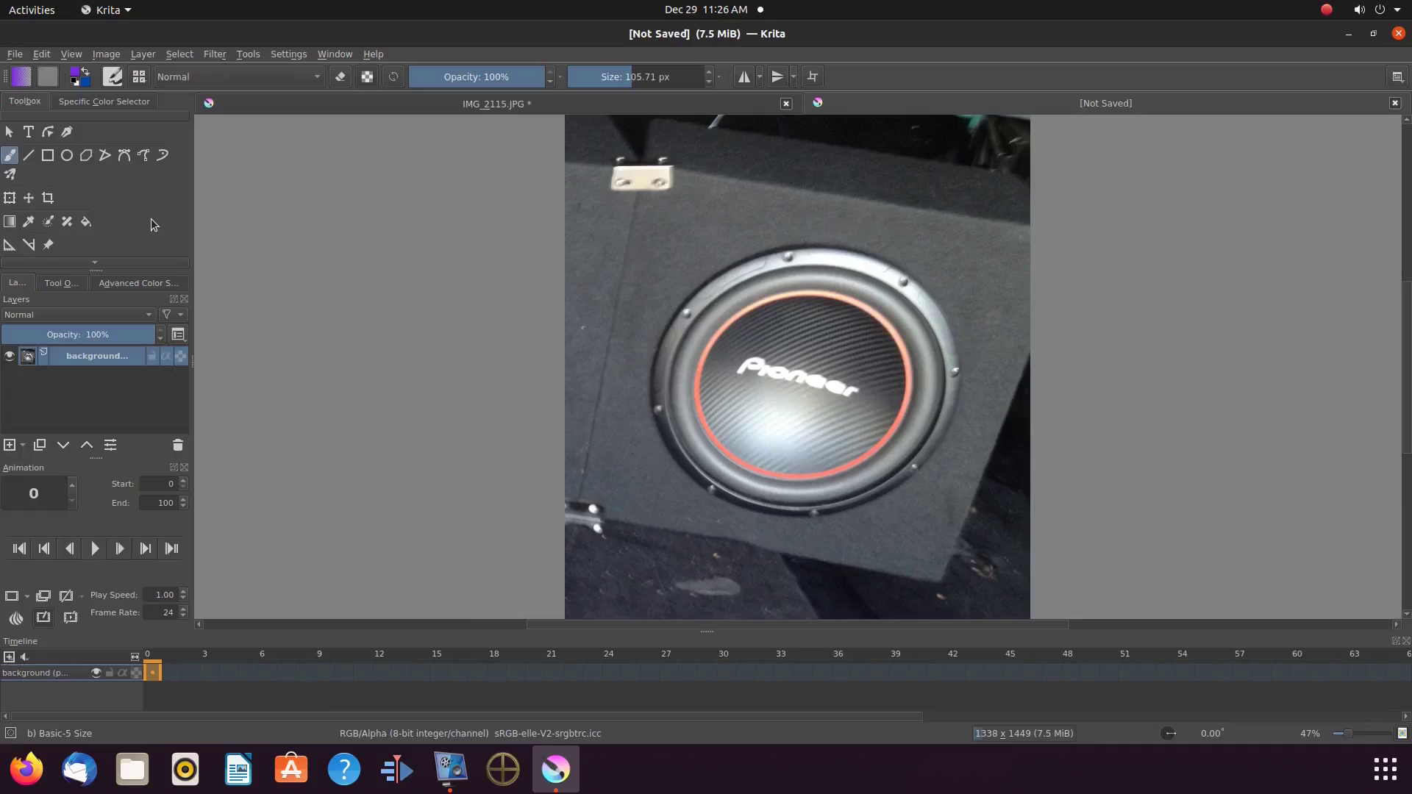
{"action": "left_click", "coordinate": [662, 103]}
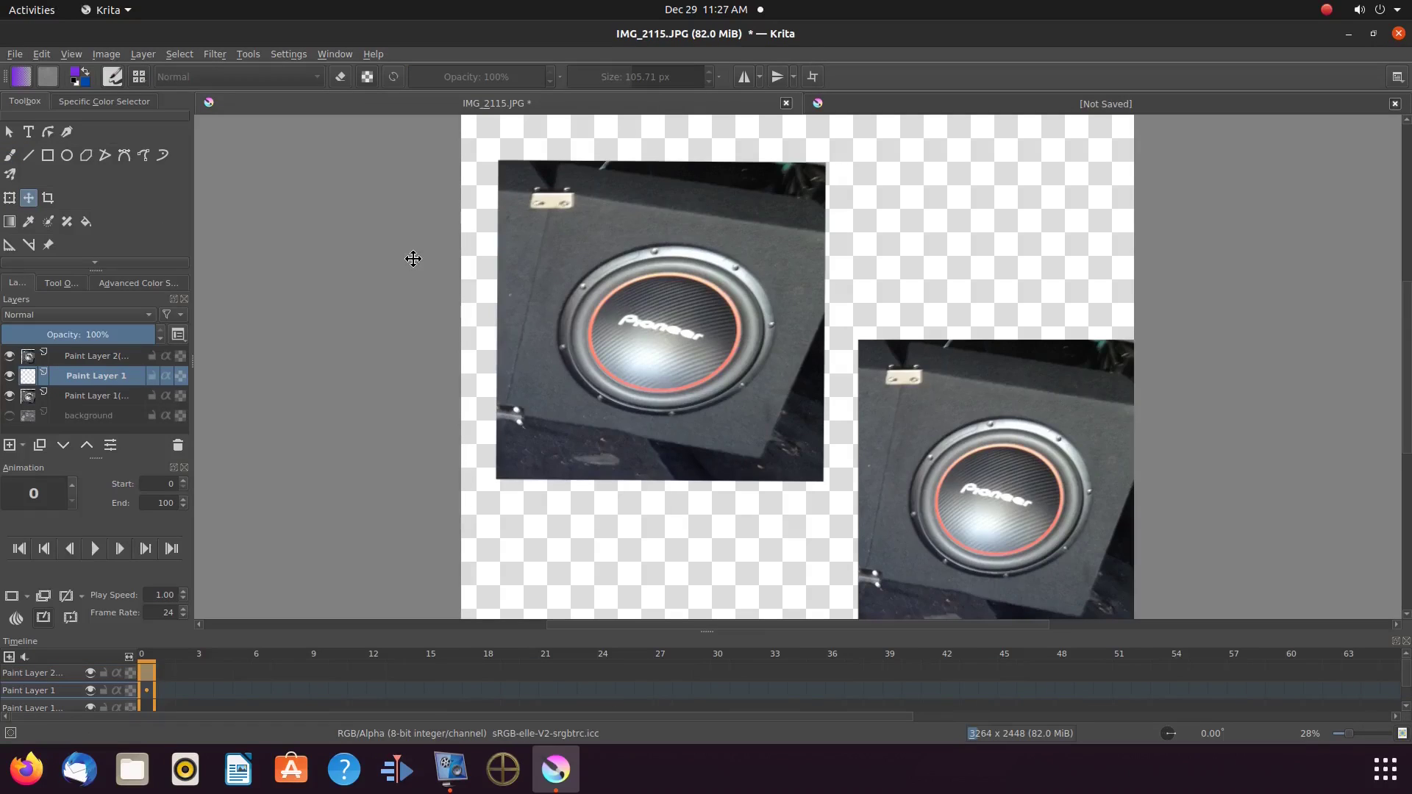
{"action": "left_click", "coordinate": [818, 104]}
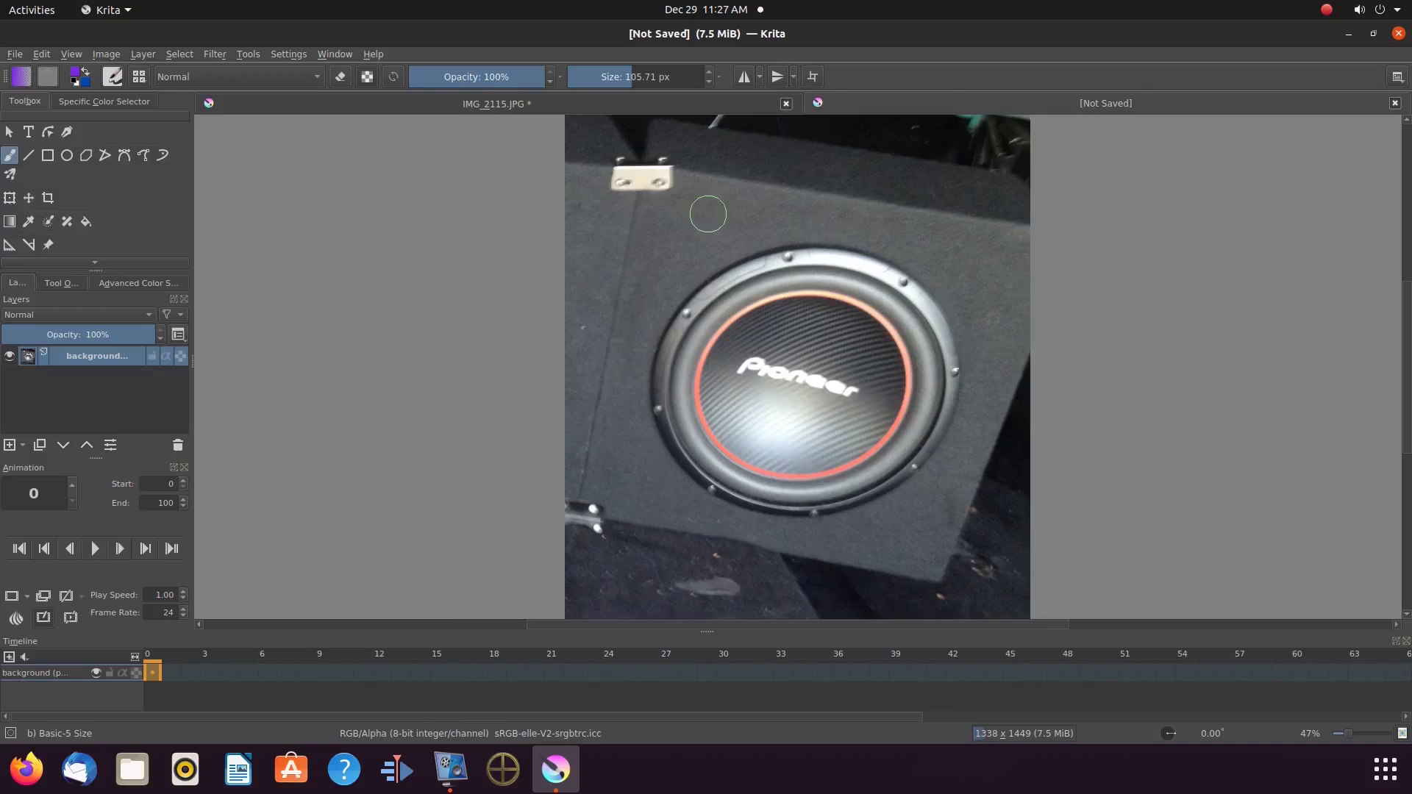
{"action": "left_click", "coordinate": [209, 105]}
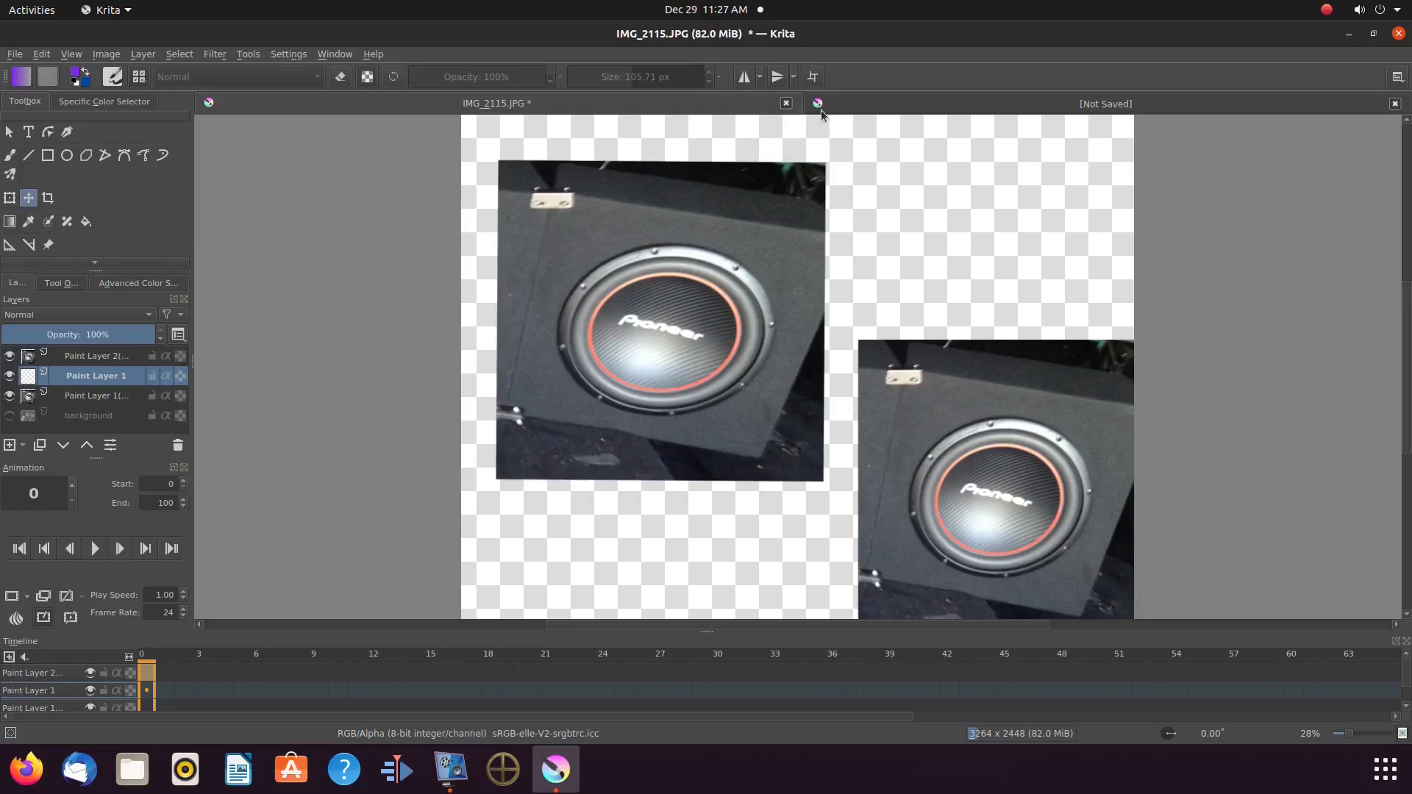
{"action": "left_click", "coordinate": [817, 104]}
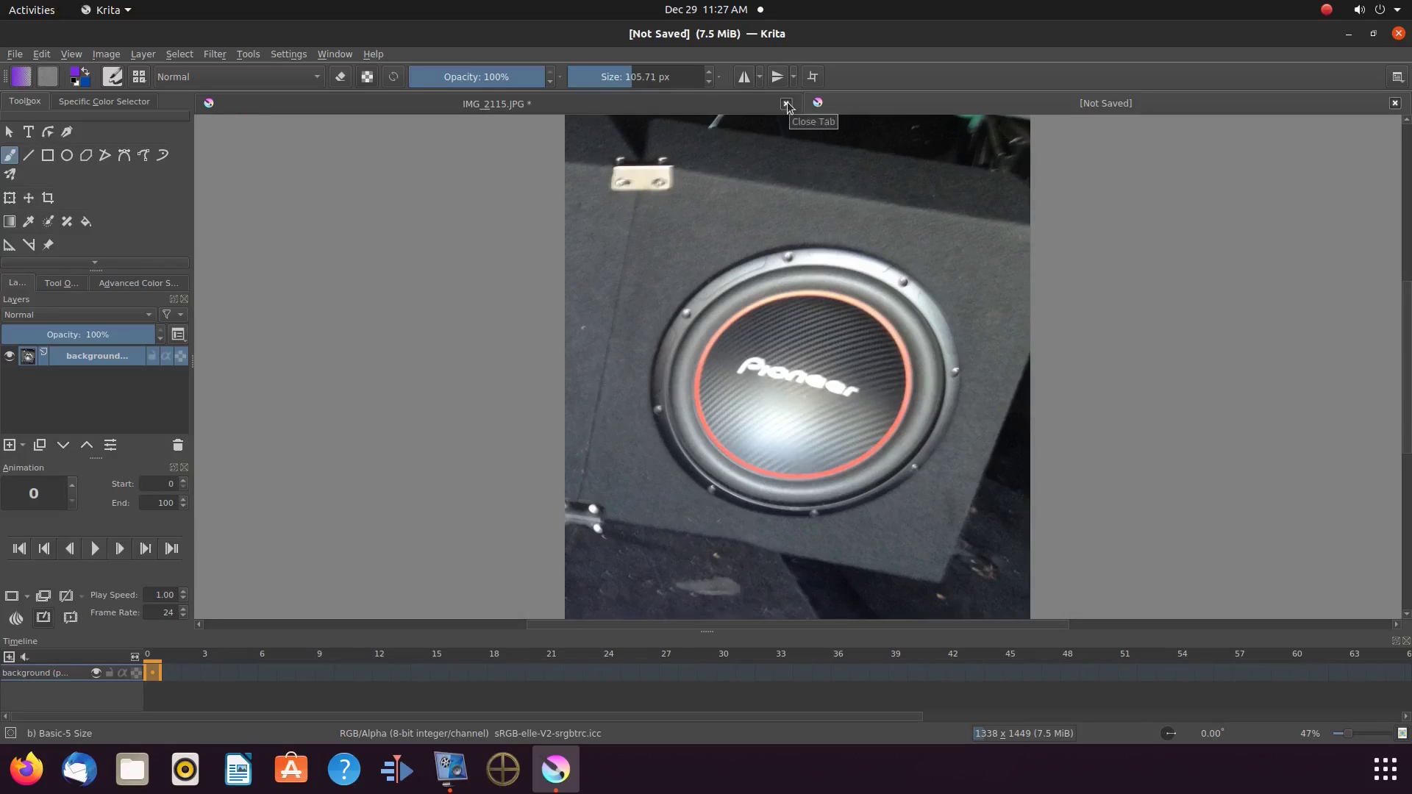
Close IMG_2115.JPG, discarding its changes
{"action": "left_click", "coordinate": [786, 104]}
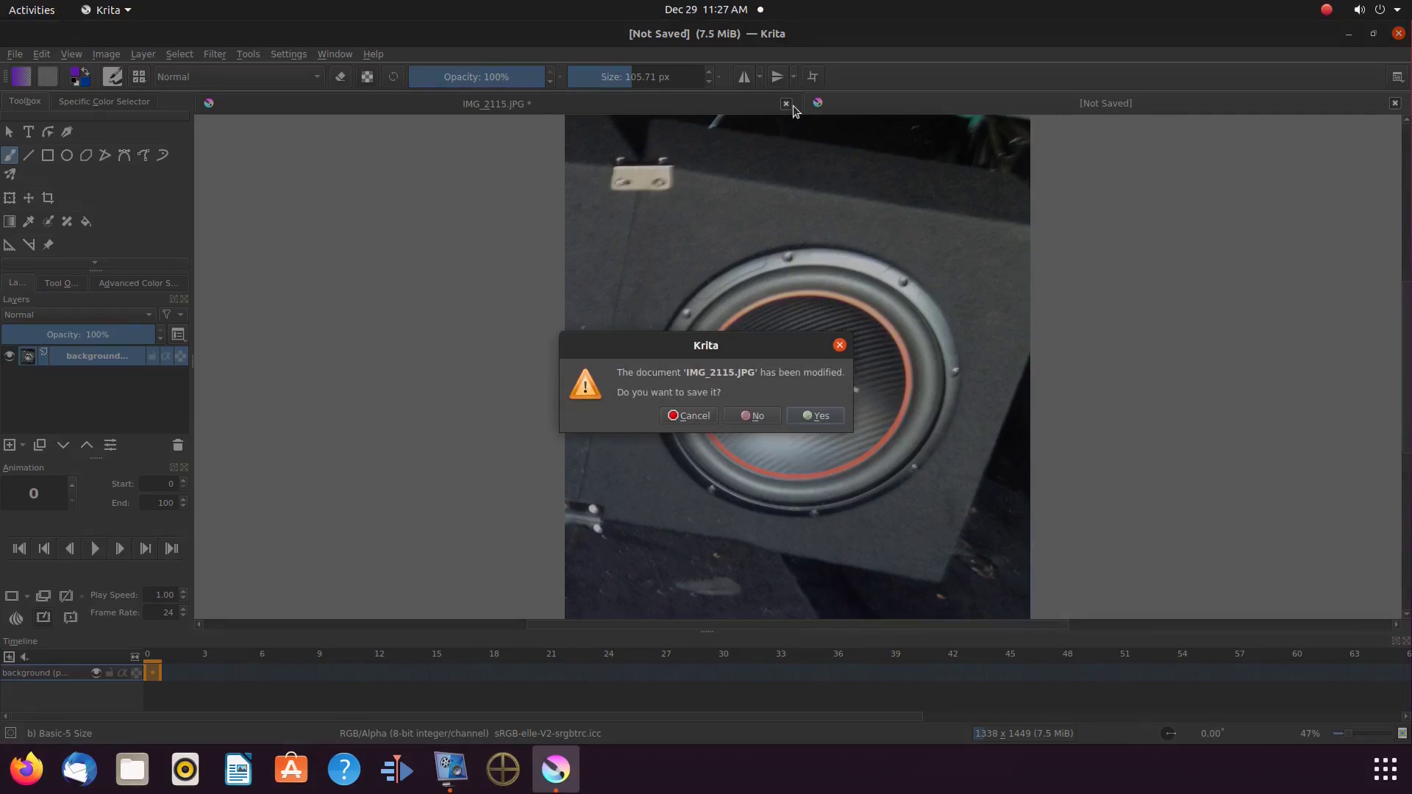
{"action": "left_click", "coordinate": [755, 417]}
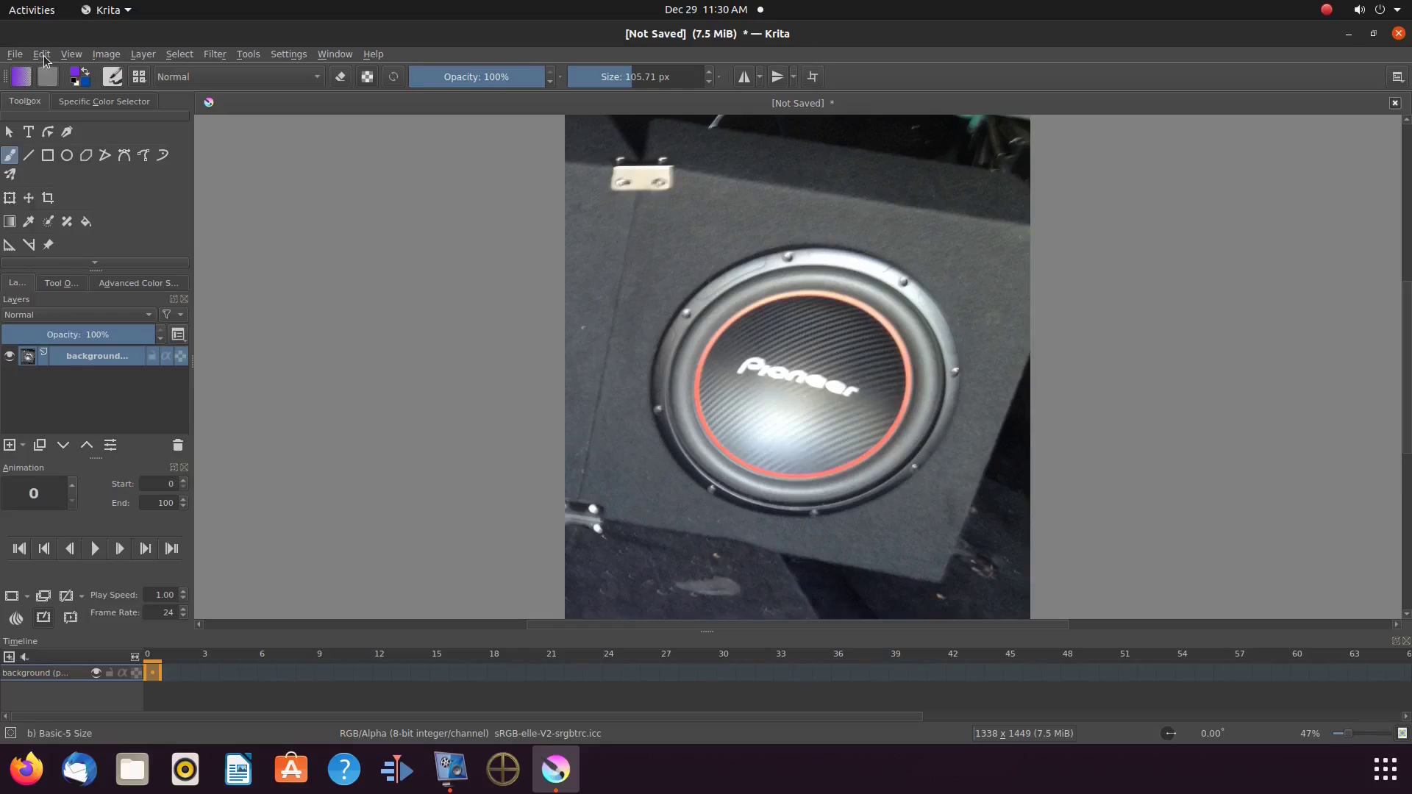
Paste the copied subwoofer photo onto the canvas as a reference image
{"action": "left_click", "coordinate": [42, 54]}
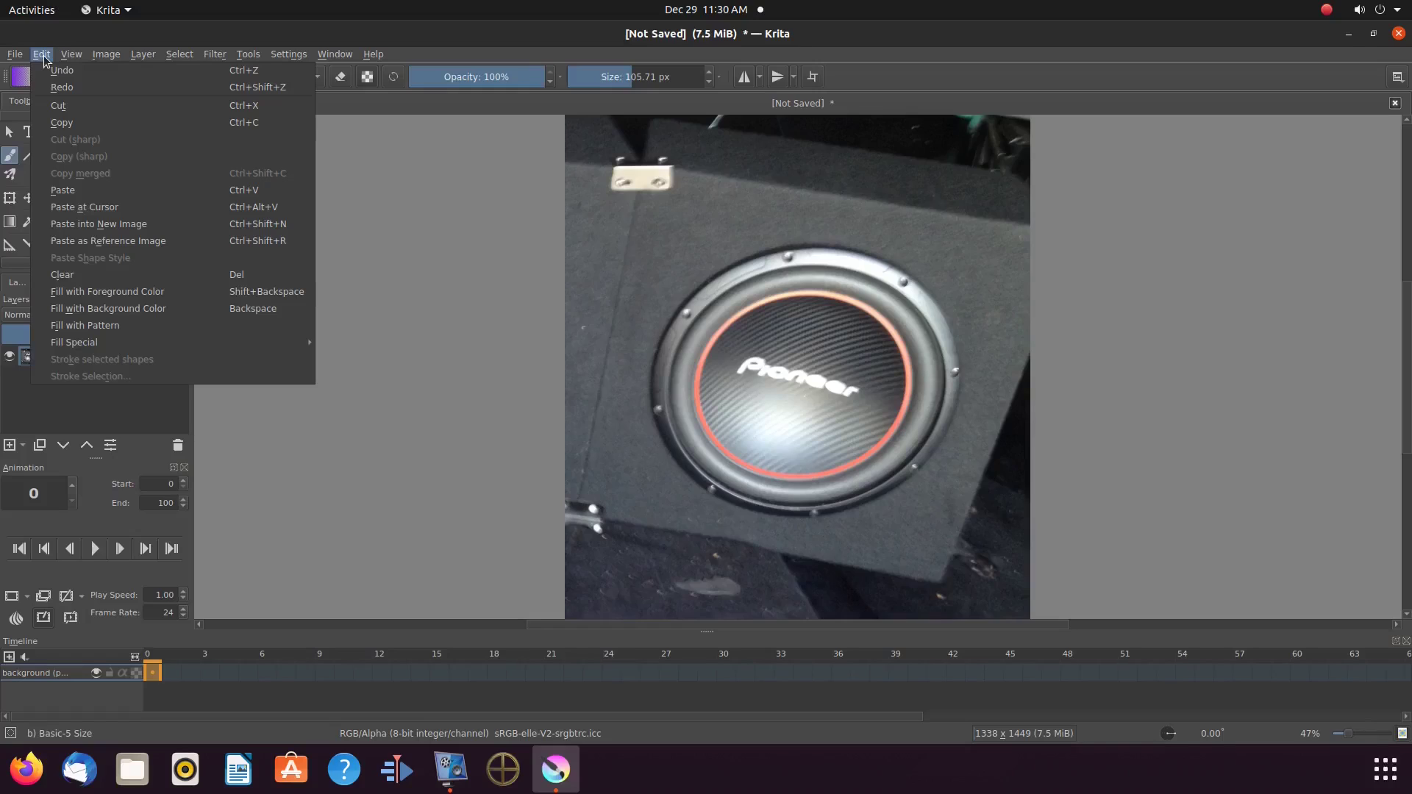
{"action": "left_click", "coordinate": [132, 245]}
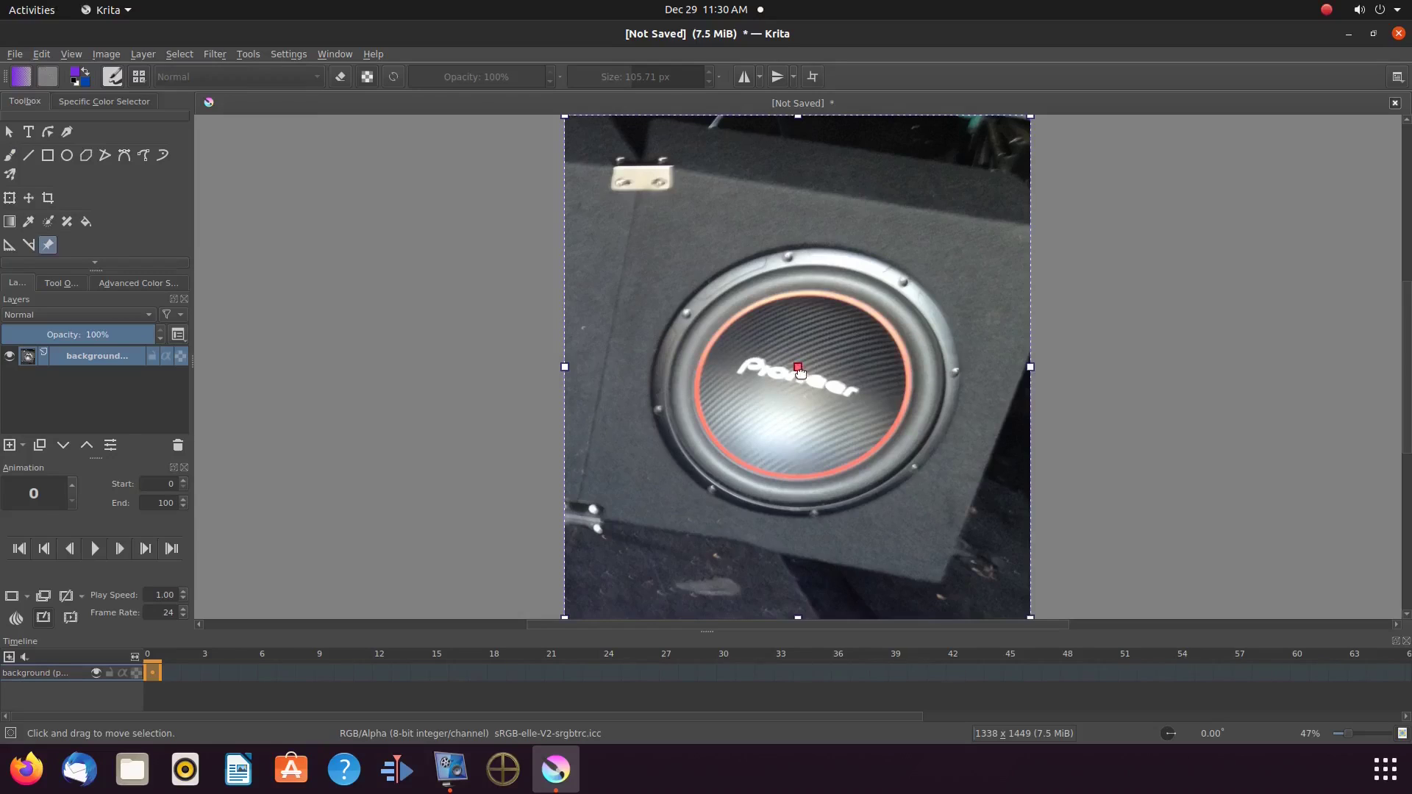
{"action": "scroll", "coordinate": [568, 367], "scroll_direction": "up", "scroll_amount": 1}
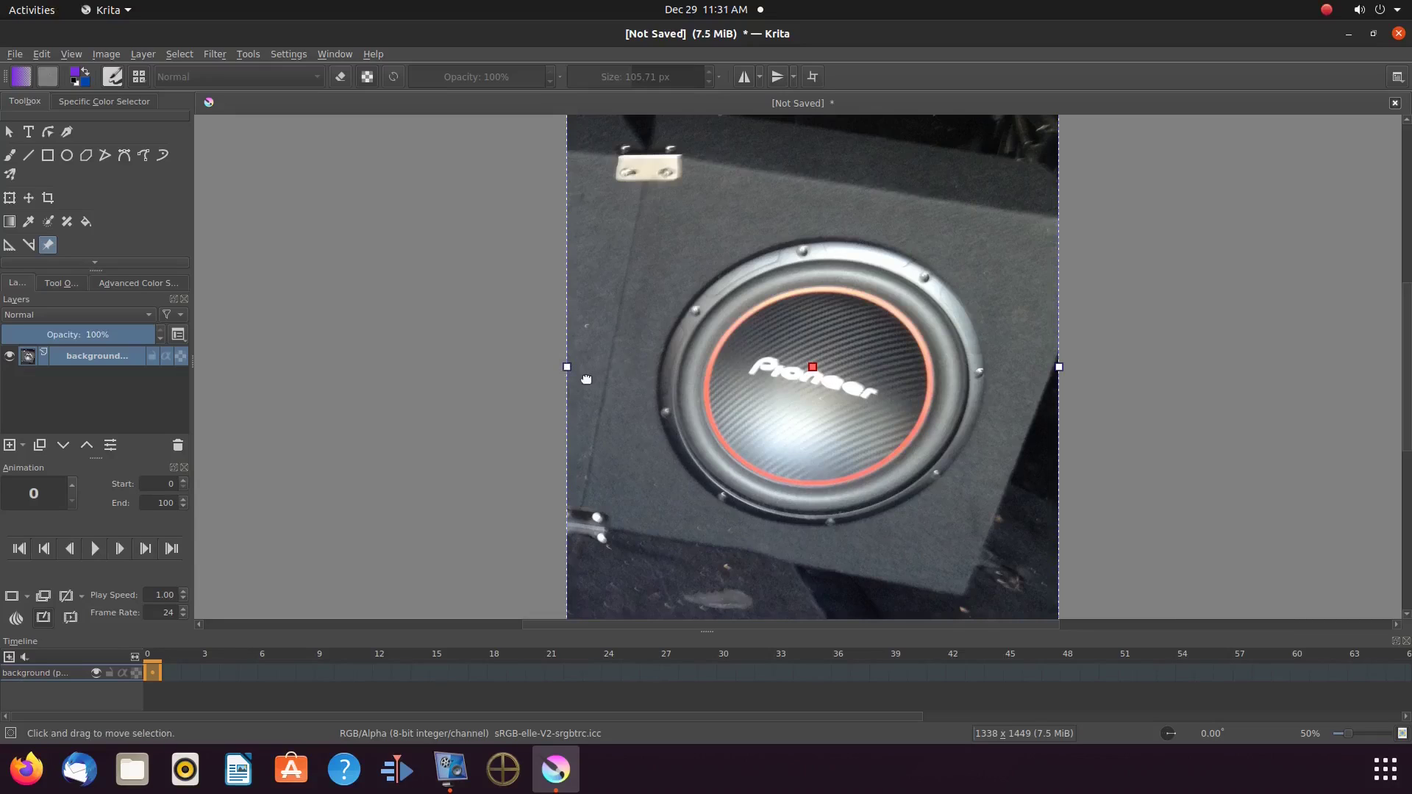
Drag the reference image's edges to shrink it into a thumbnail at the top-right corner
{"action": "left_click_drag", "start_coordinate": [564, 372], "coordinate": [888, 367]}
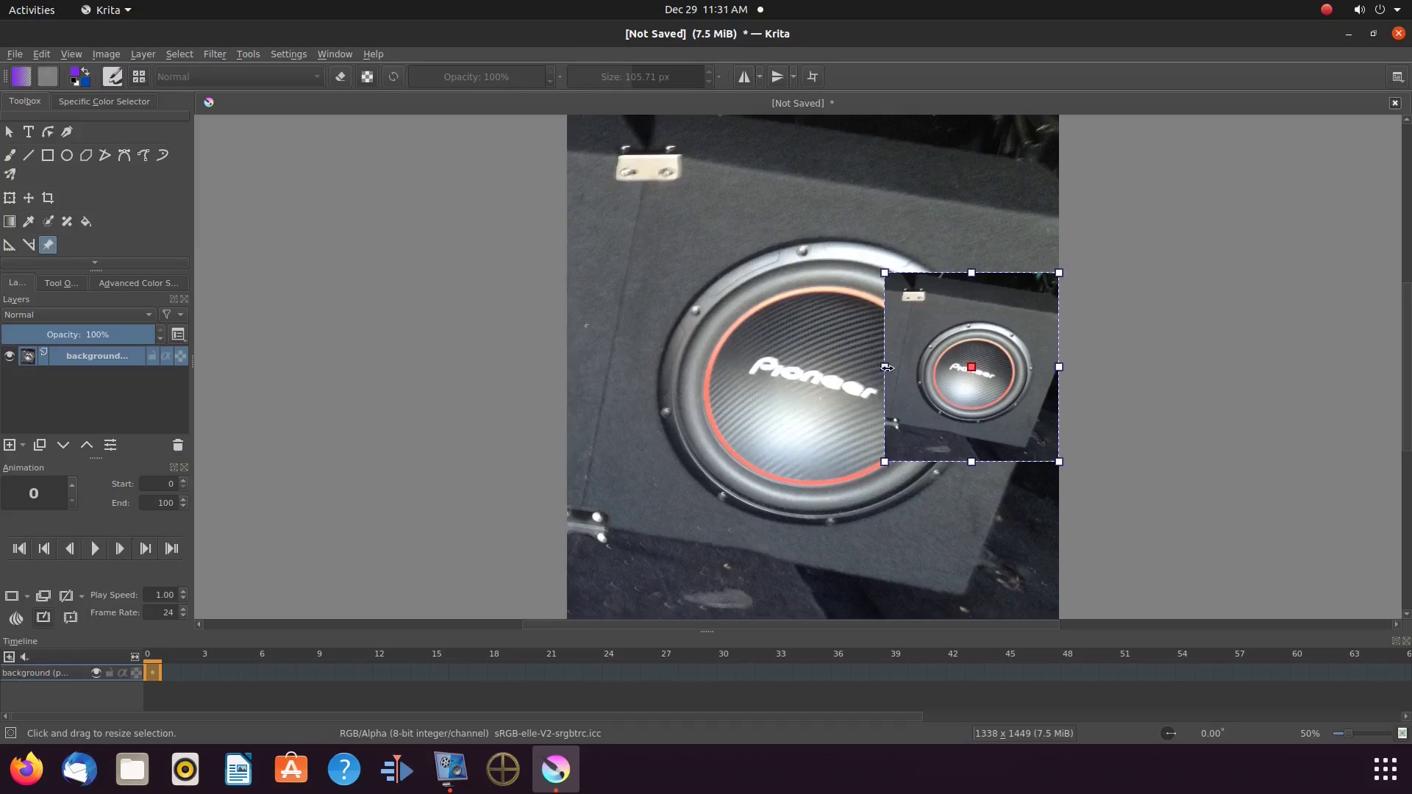
{"action": "left_click_drag", "start_coordinate": [884, 366], "coordinate": [962, 217]}
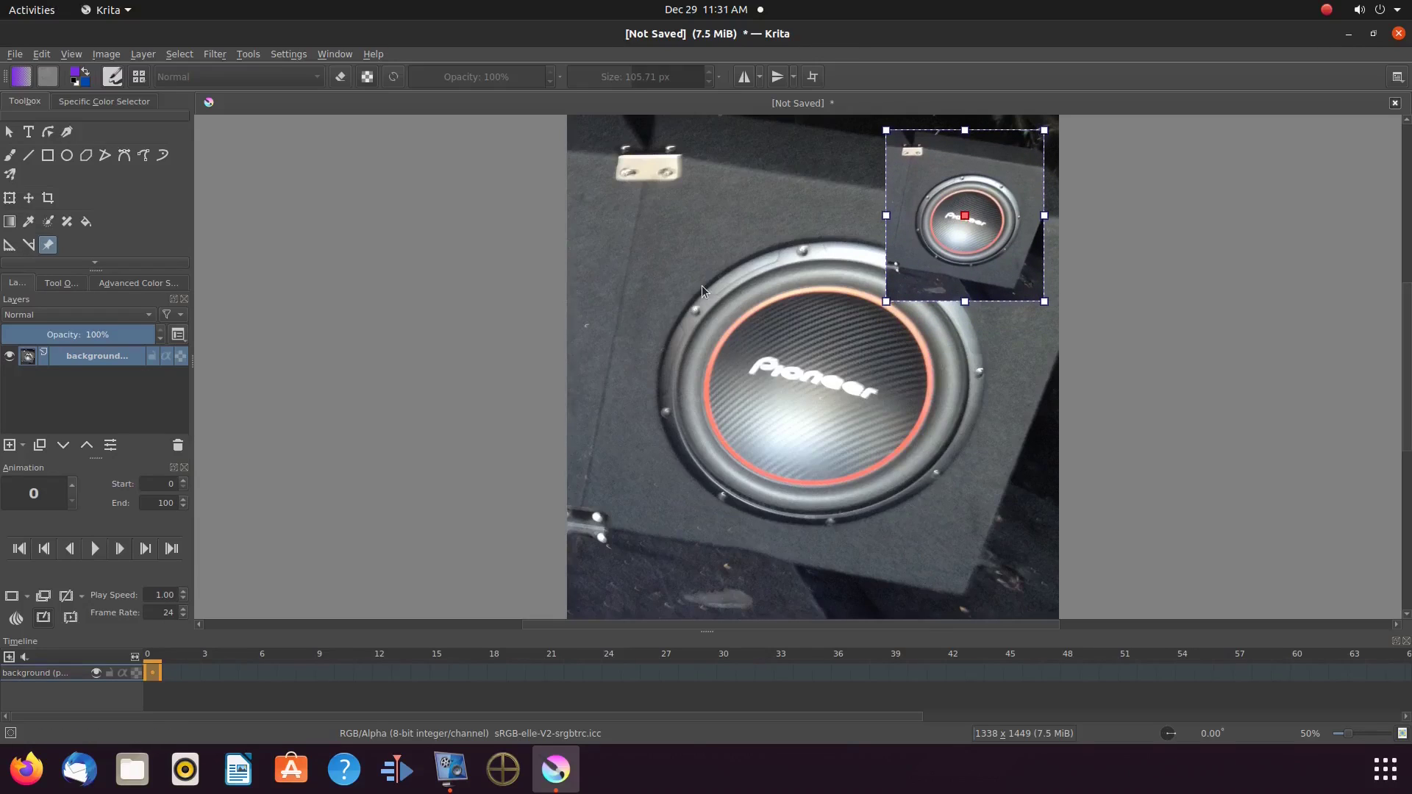
{"action": "left_click", "coordinate": [41, 54]}
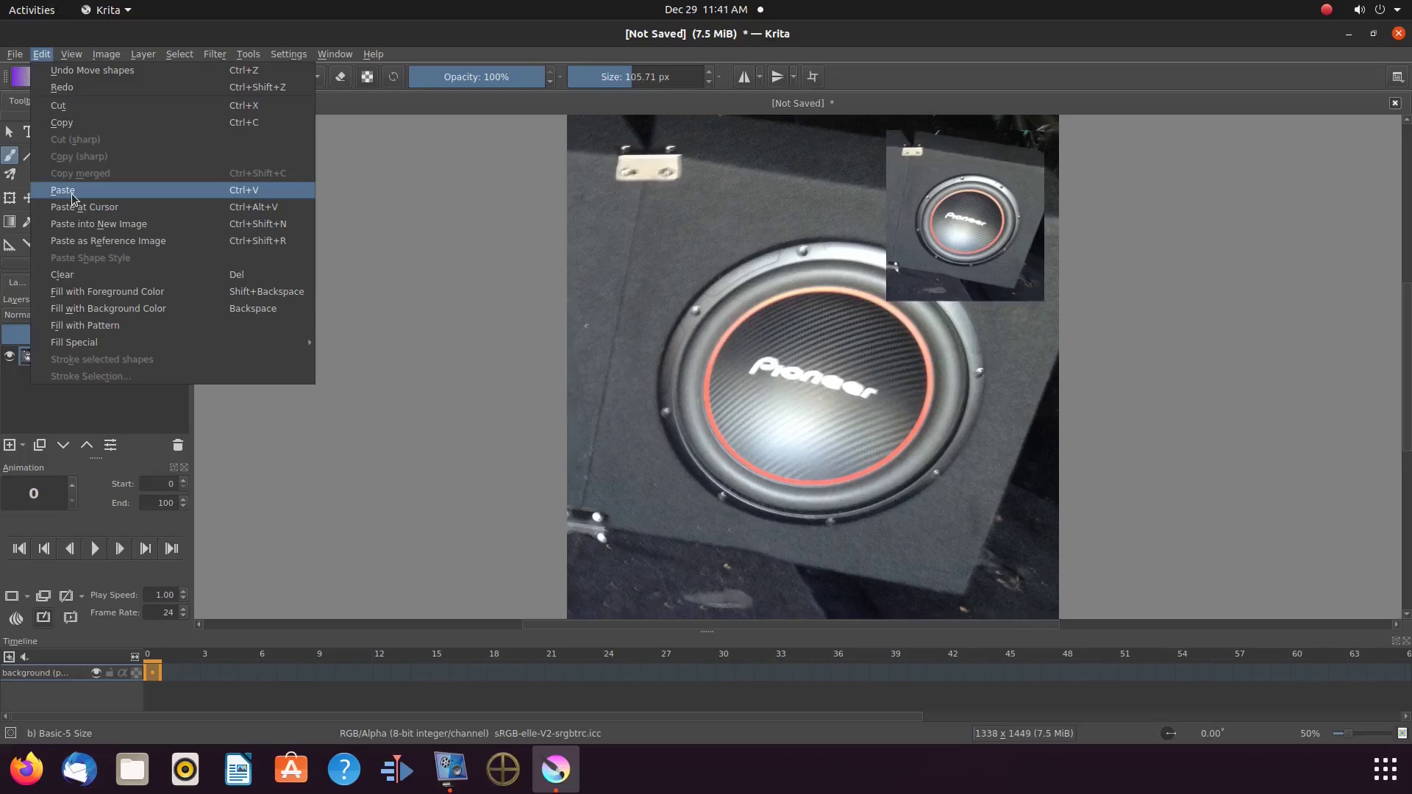
Paste the speaker photo as Paint Layer 1 and hide the background layer
{"action": "left_click", "coordinate": [72, 195]}
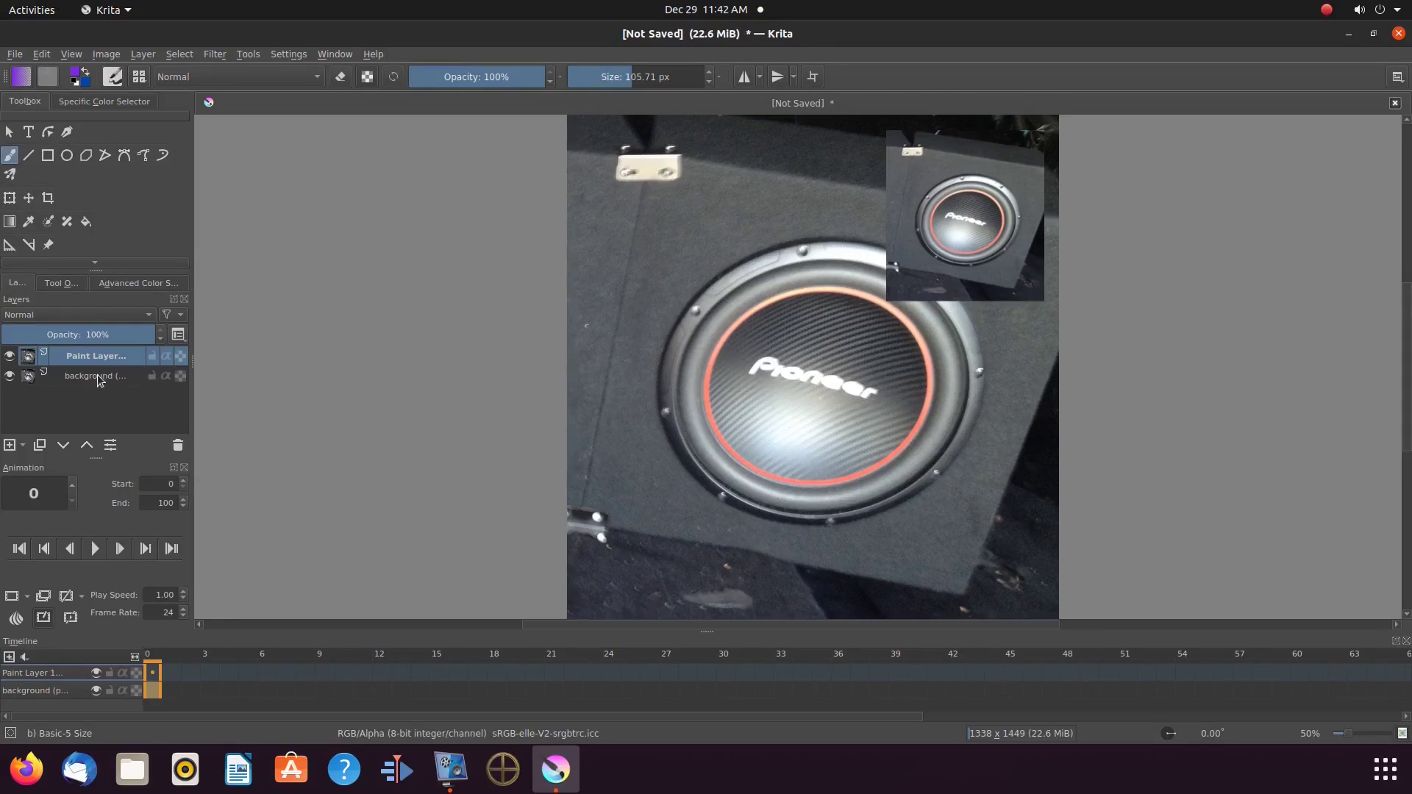
{"action": "mouse_move", "coordinate": [76, 380]}
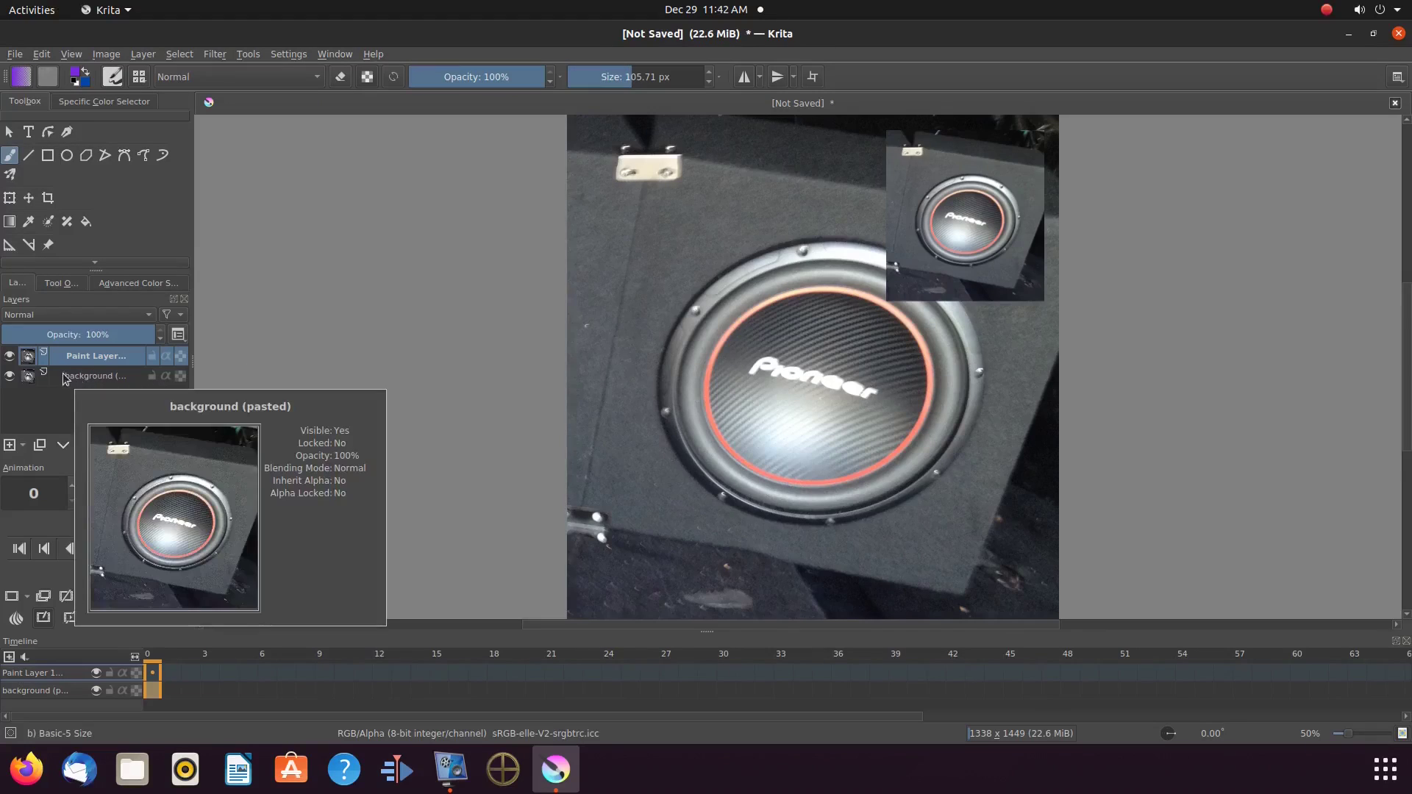
{"action": "left_click", "coordinate": [10, 377]}
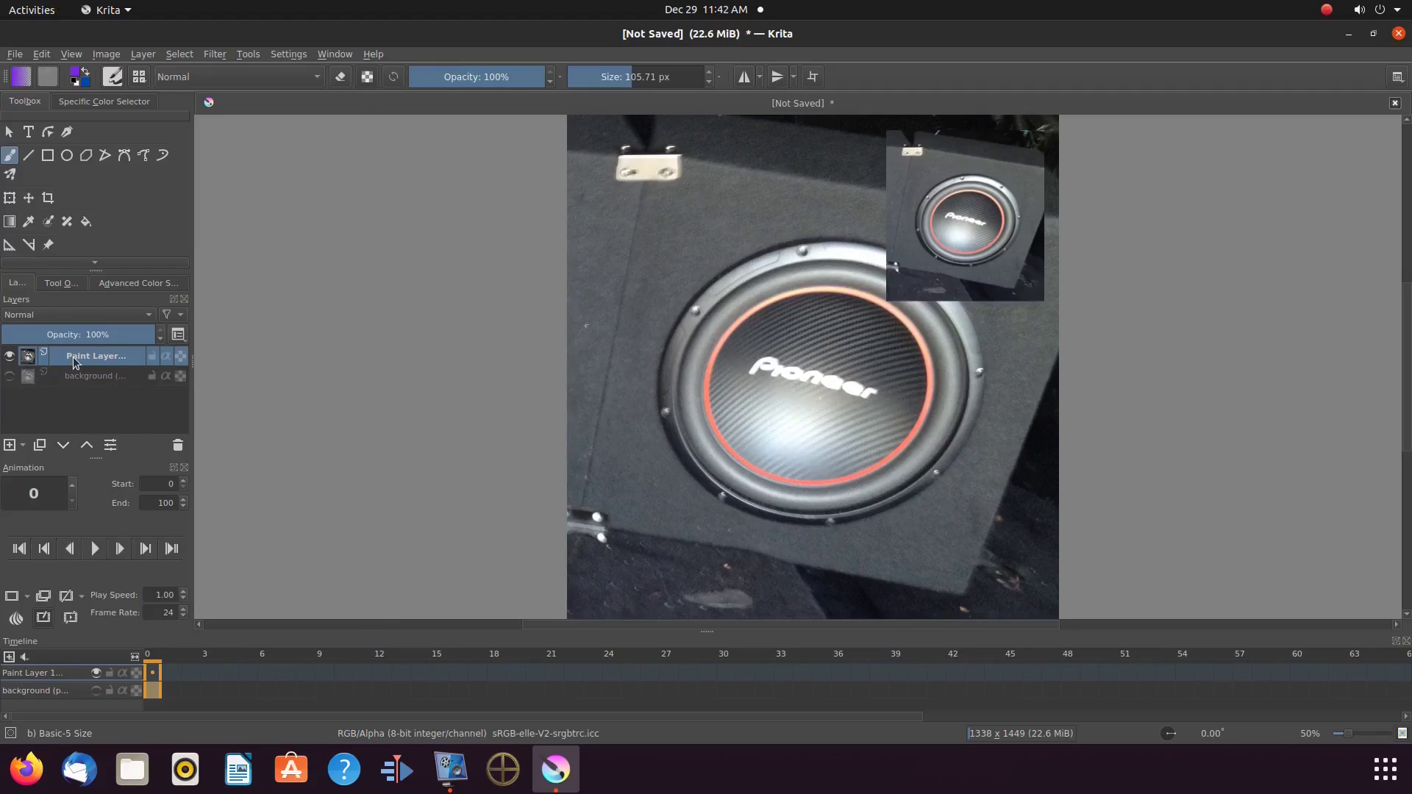
{"action": "mouse_move", "coordinate": [75, 362]}
{"action": "key", "text": "ctrl+t"}
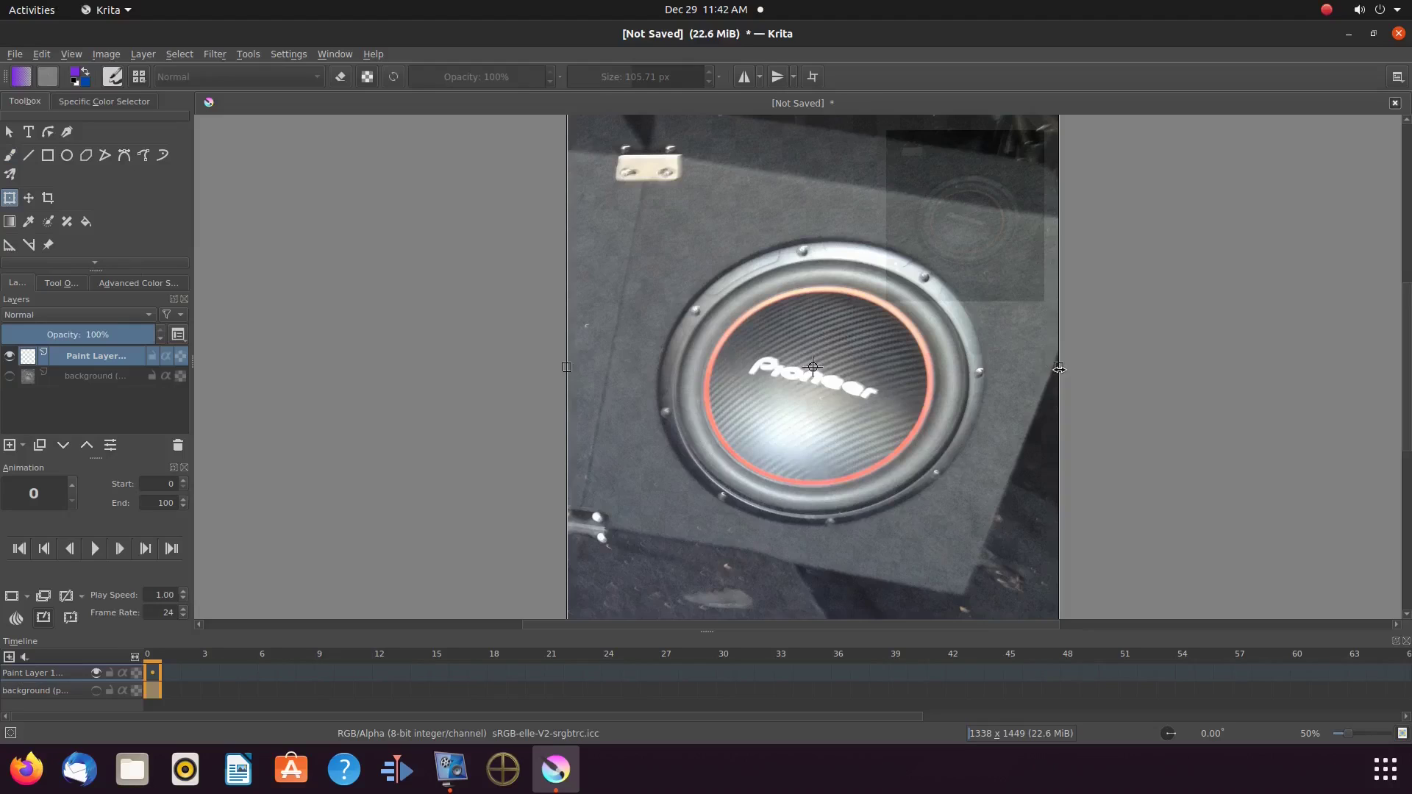
Transform the pasted photo narrower from the right edge and shift it upward on the canvas
{"action": "left_click_drag", "start_coordinate": [1059, 367], "coordinate": [833, 365]}
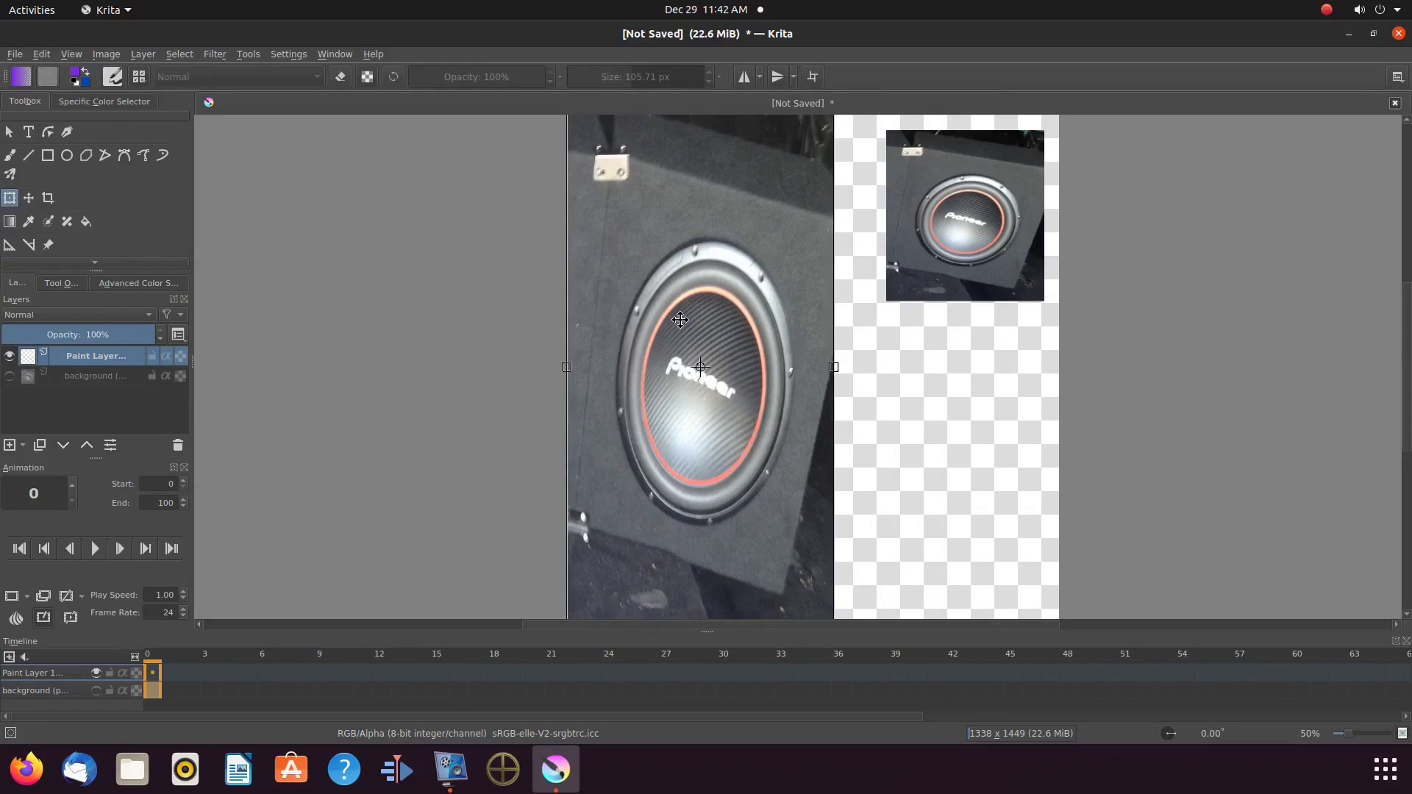
{"action": "left_click_drag", "start_coordinate": [579, 368], "coordinate": [611, 514]}
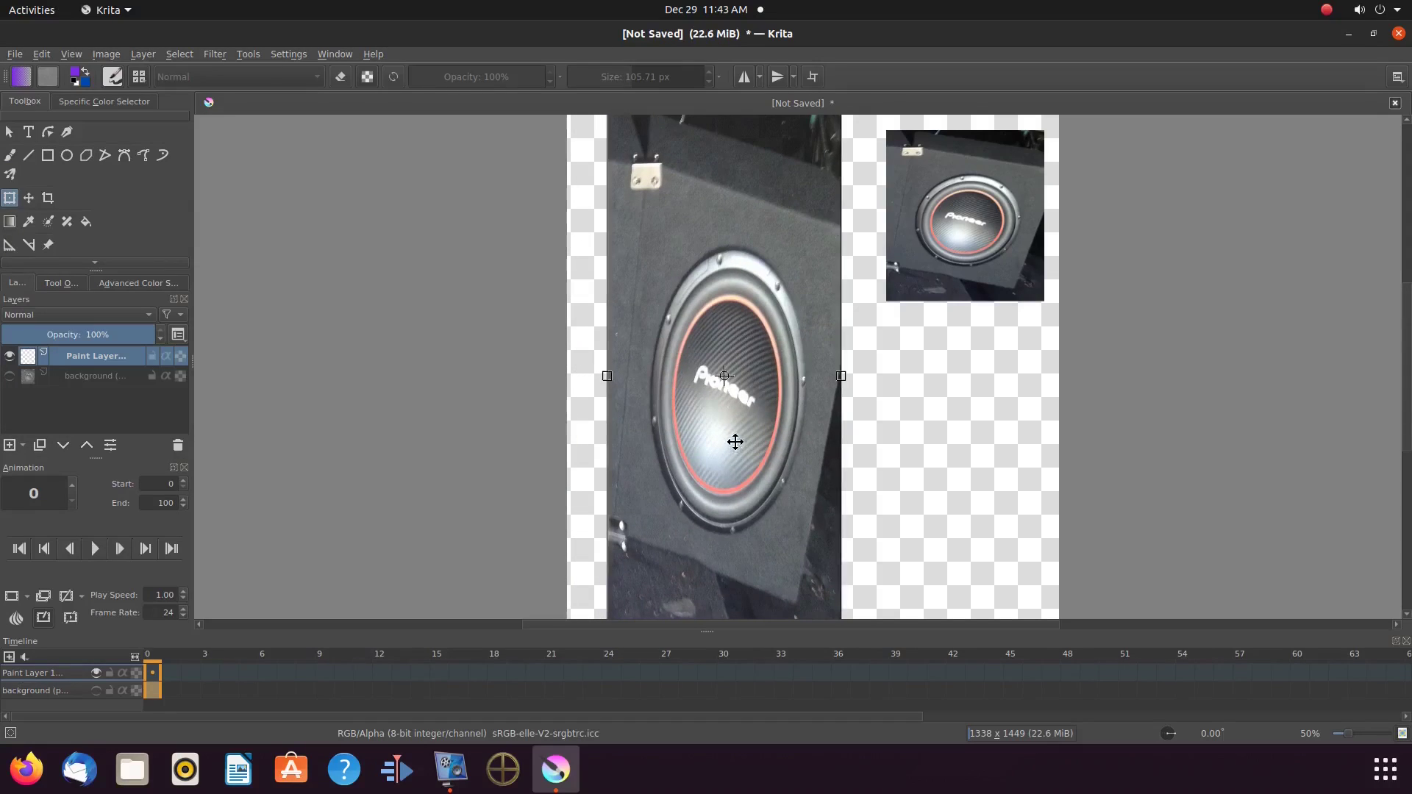
{"action": "scroll", "coordinate": [1407, 481], "scroll_direction": "down", "scroll_amount": 3}
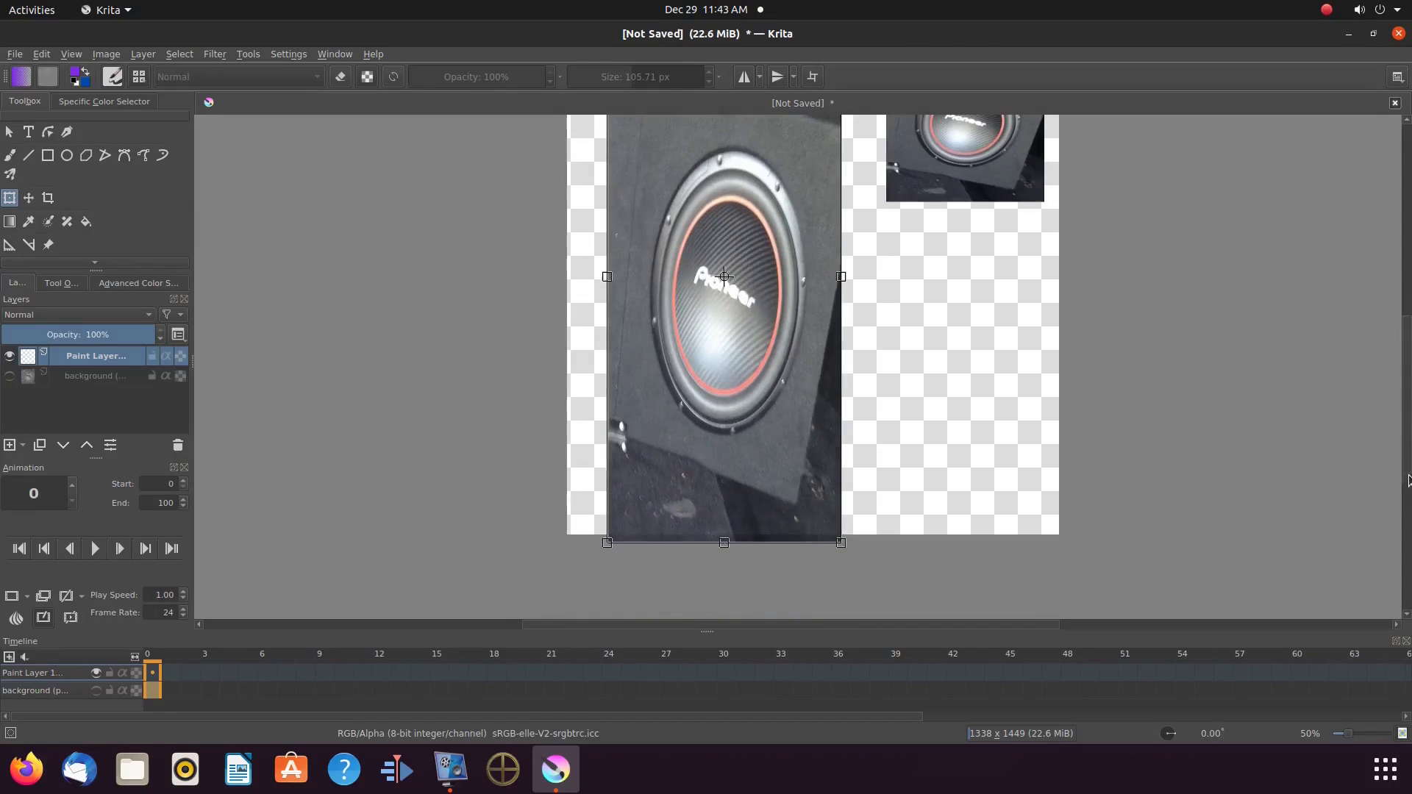
{"action": "left_click_drag", "start_coordinate": [717, 537], "coordinate": [711, 312]}
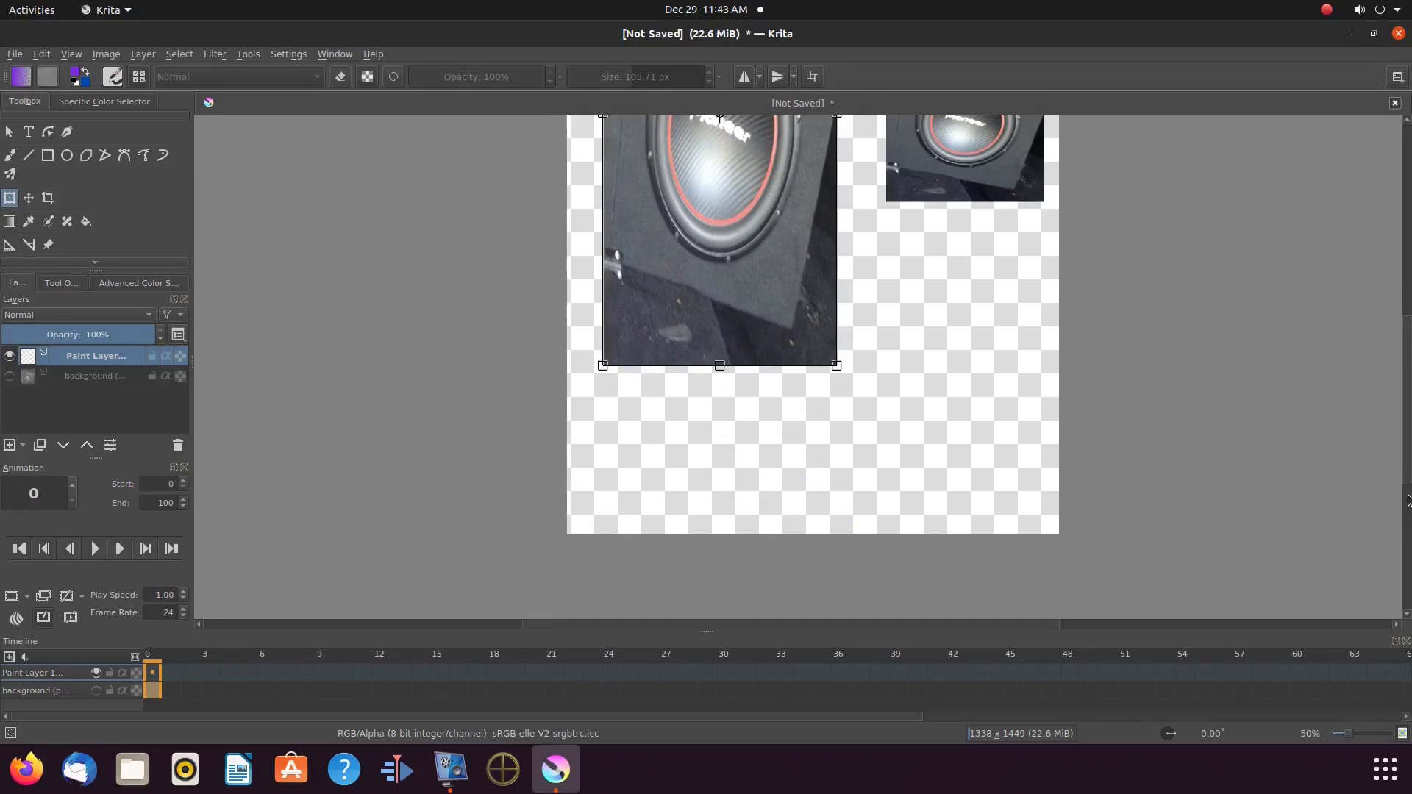
{"action": "scroll", "coordinate": [1407, 500], "scroll_direction": "up", "scroll_amount": 6}
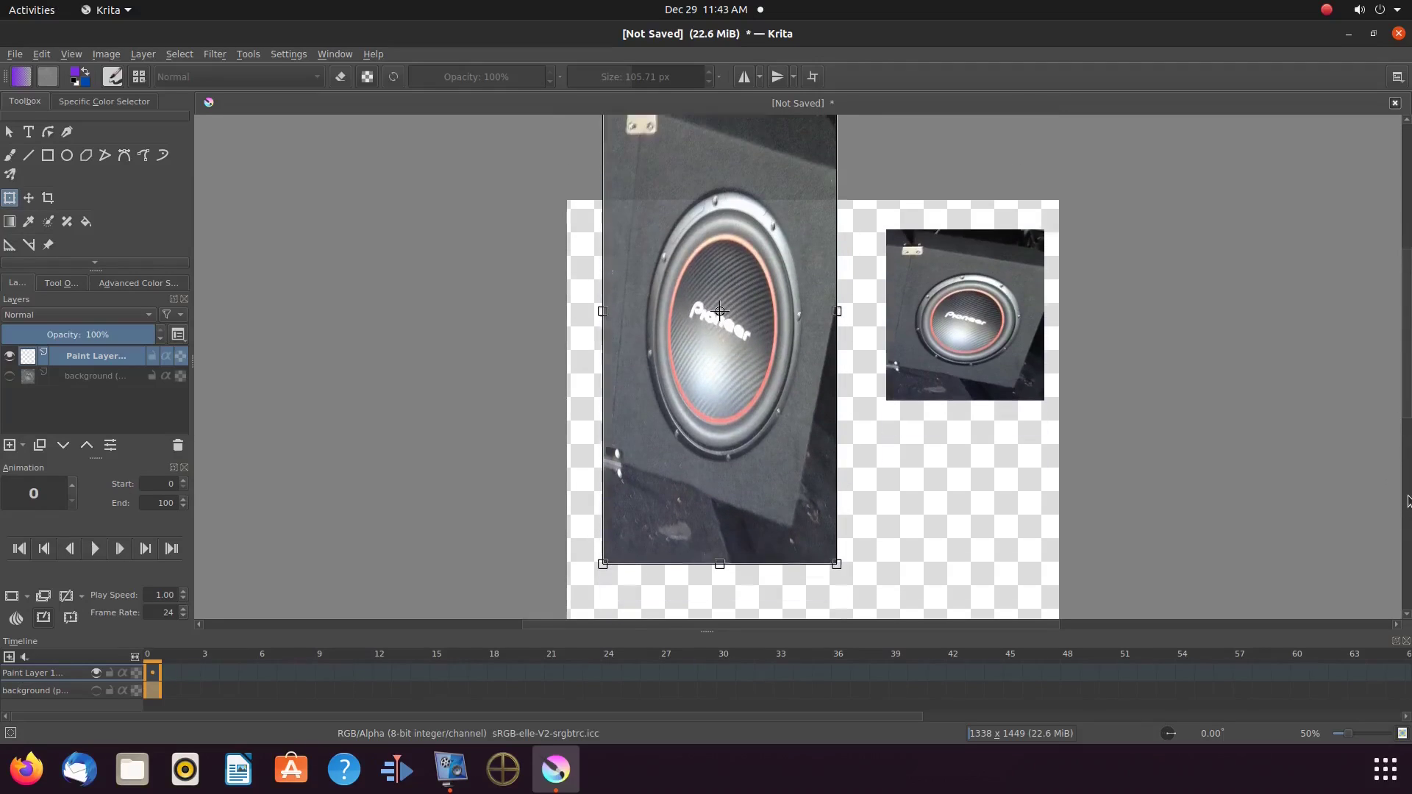
Move the narrowed photo down with the Move tool to reveal the box top
{"action": "left_click", "coordinate": [28, 198]}
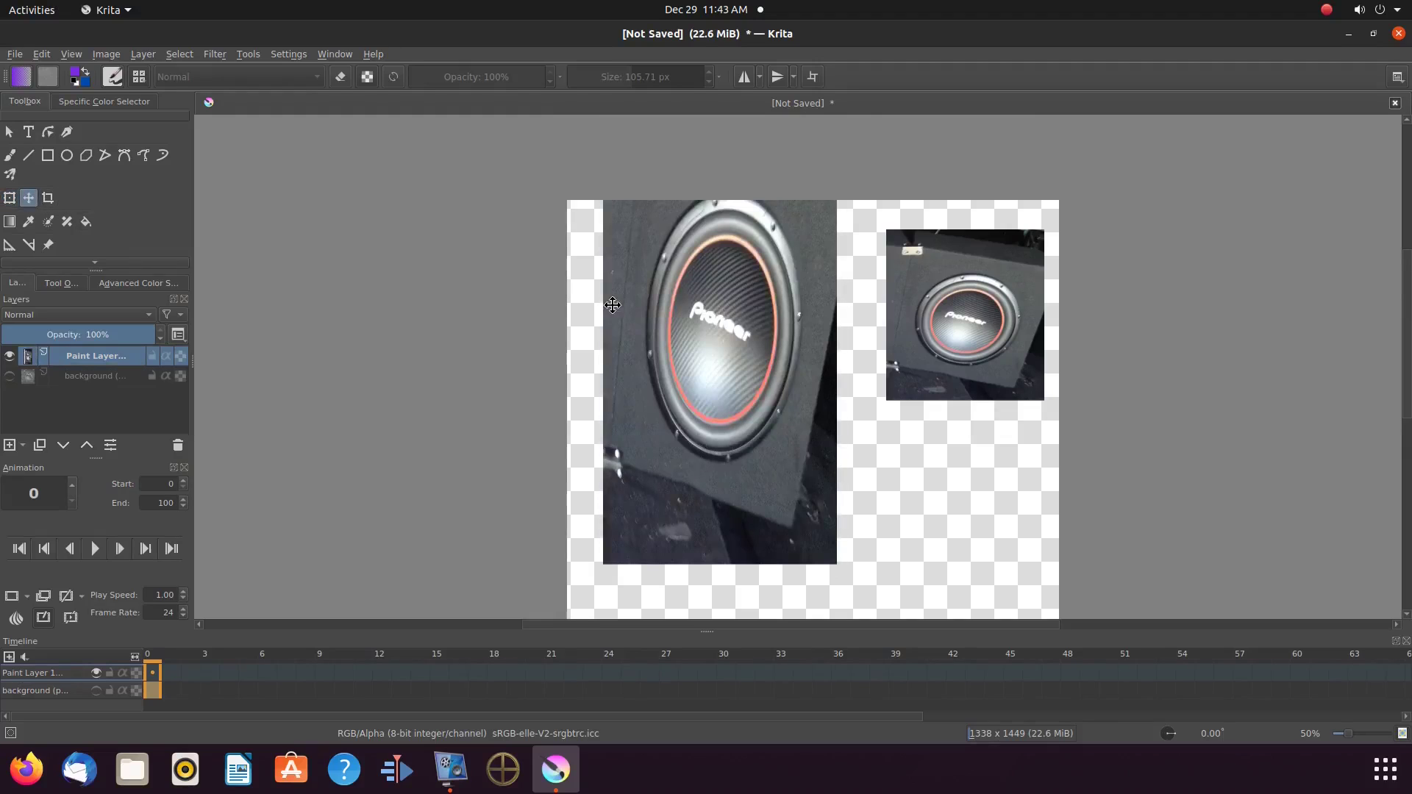
{"action": "mouse_move", "coordinate": [726, 321]}
{"action": "left_mouse_down"}
{"action": "mouse_move", "coordinate": [732, 489]}
{"action": "mouse_move", "coordinate": [719, 467]}
{"action": "left_mouse_up"}
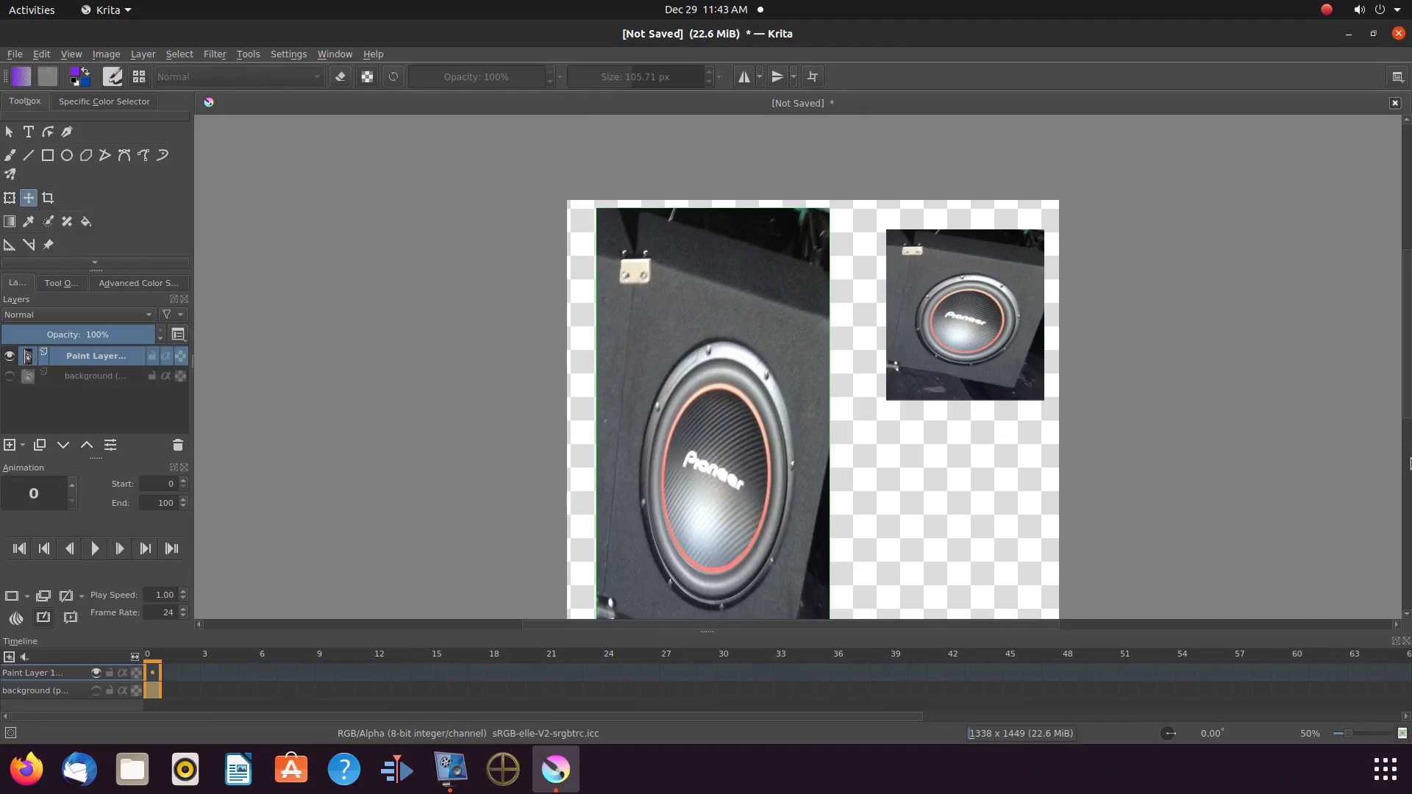
{"action": "scroll", "coordinate": [1406, 465], "scroll_direction": "down", "scroll_amount": 3}
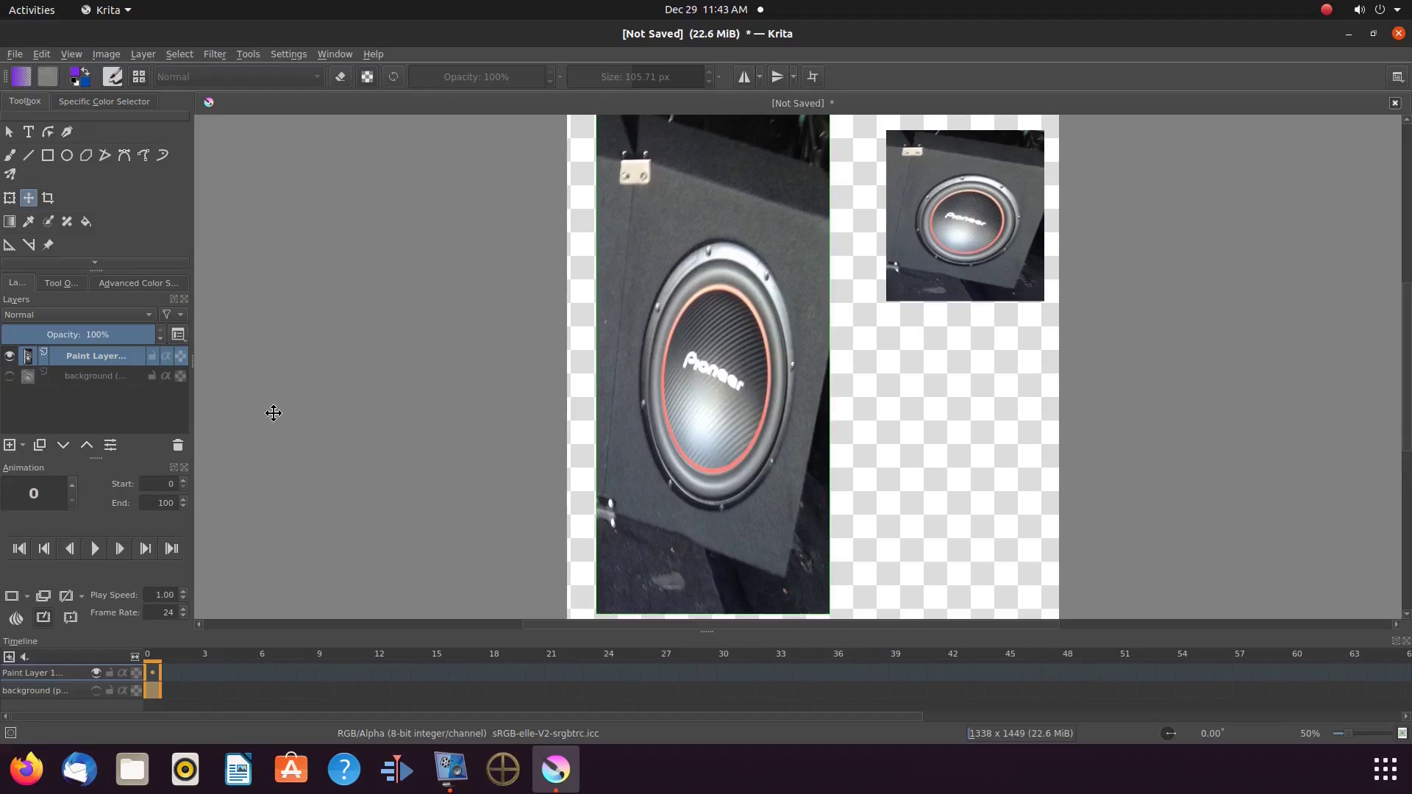
Unhide the background, merge Paint Layer 1 into it, and select the reference thumbnail
{"action": "left_click", "coordinate": [9, 376]}
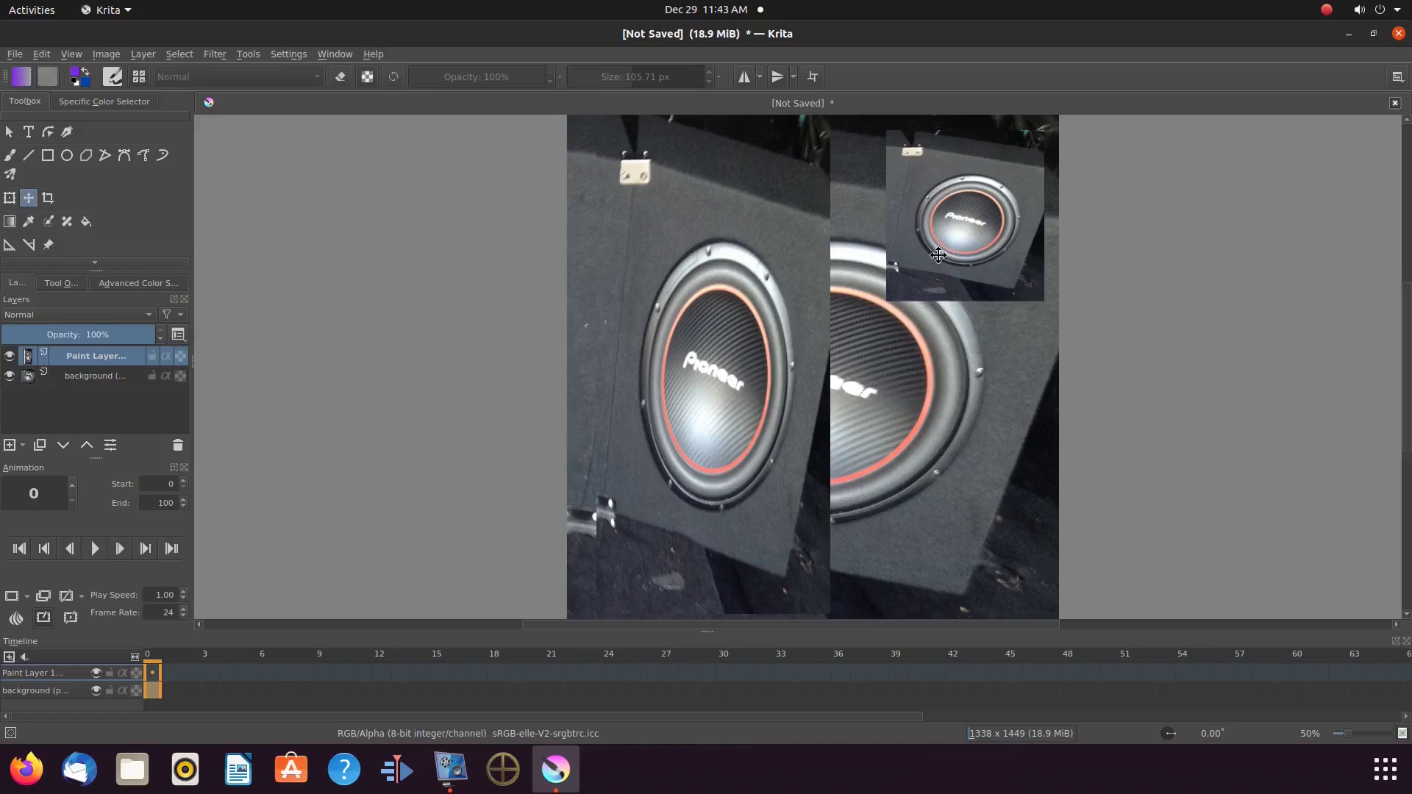
{"action": "left_click", "coordinate": [10, 156]}
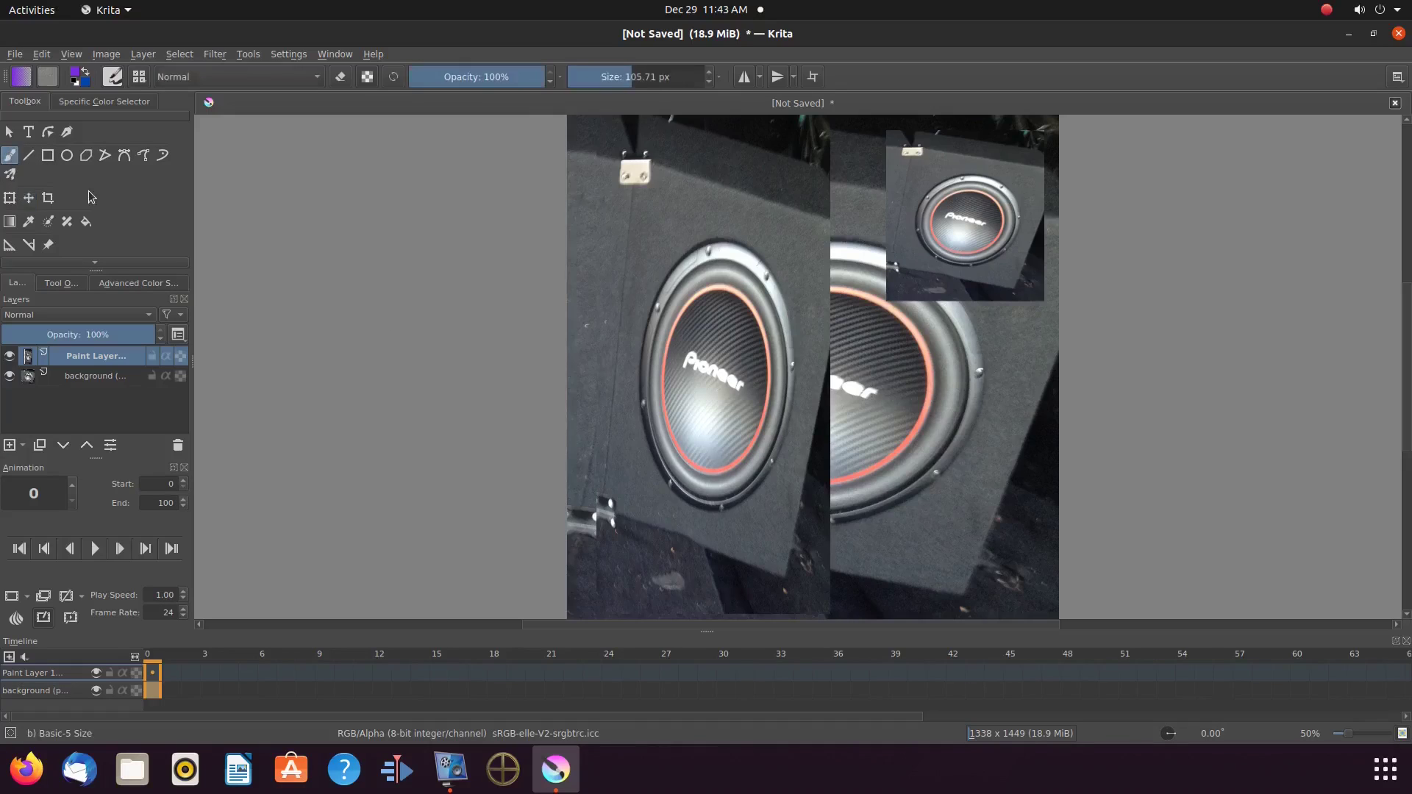
{"action": "right_click", "coordinate": [94, 357]}
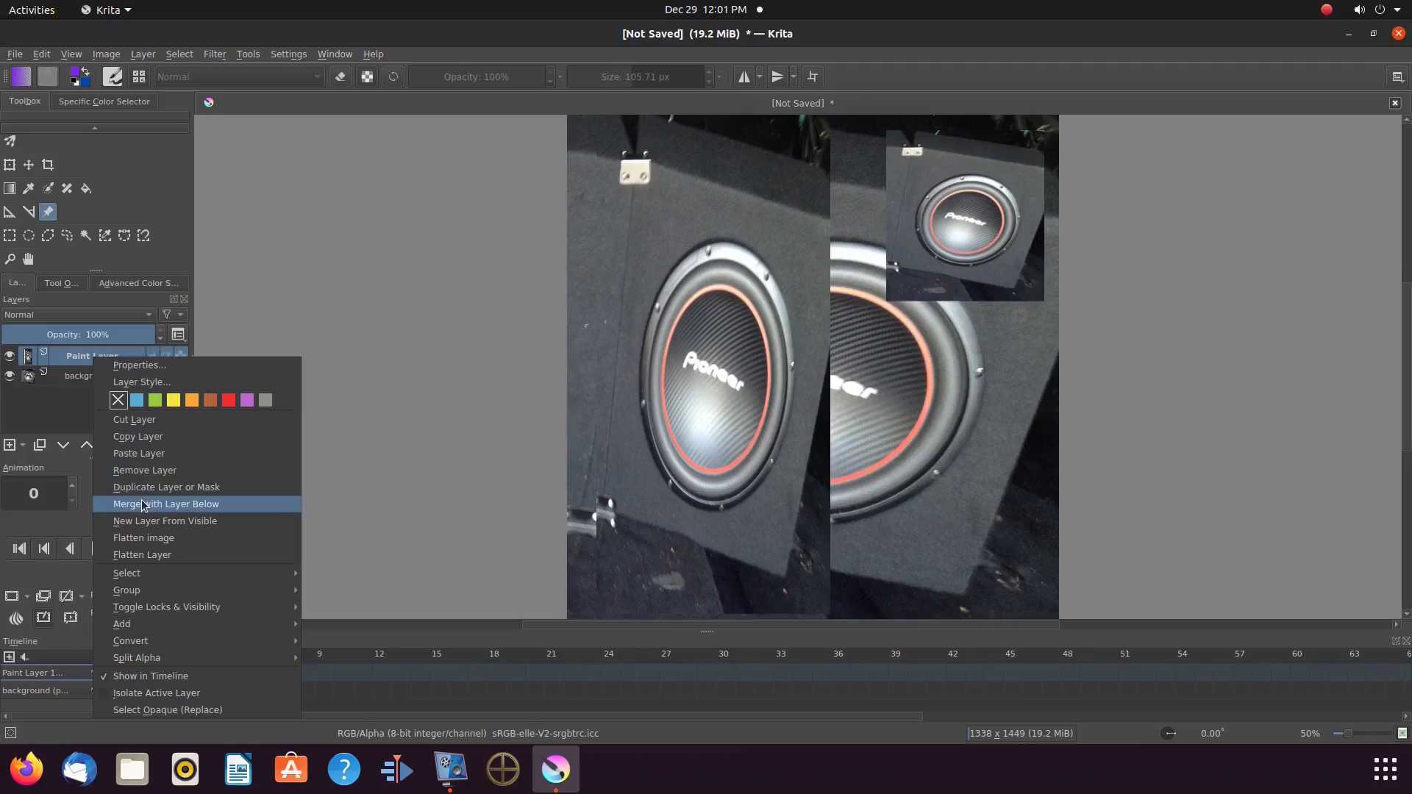
{"action": "left_click", "coordinate": [144, 505]}
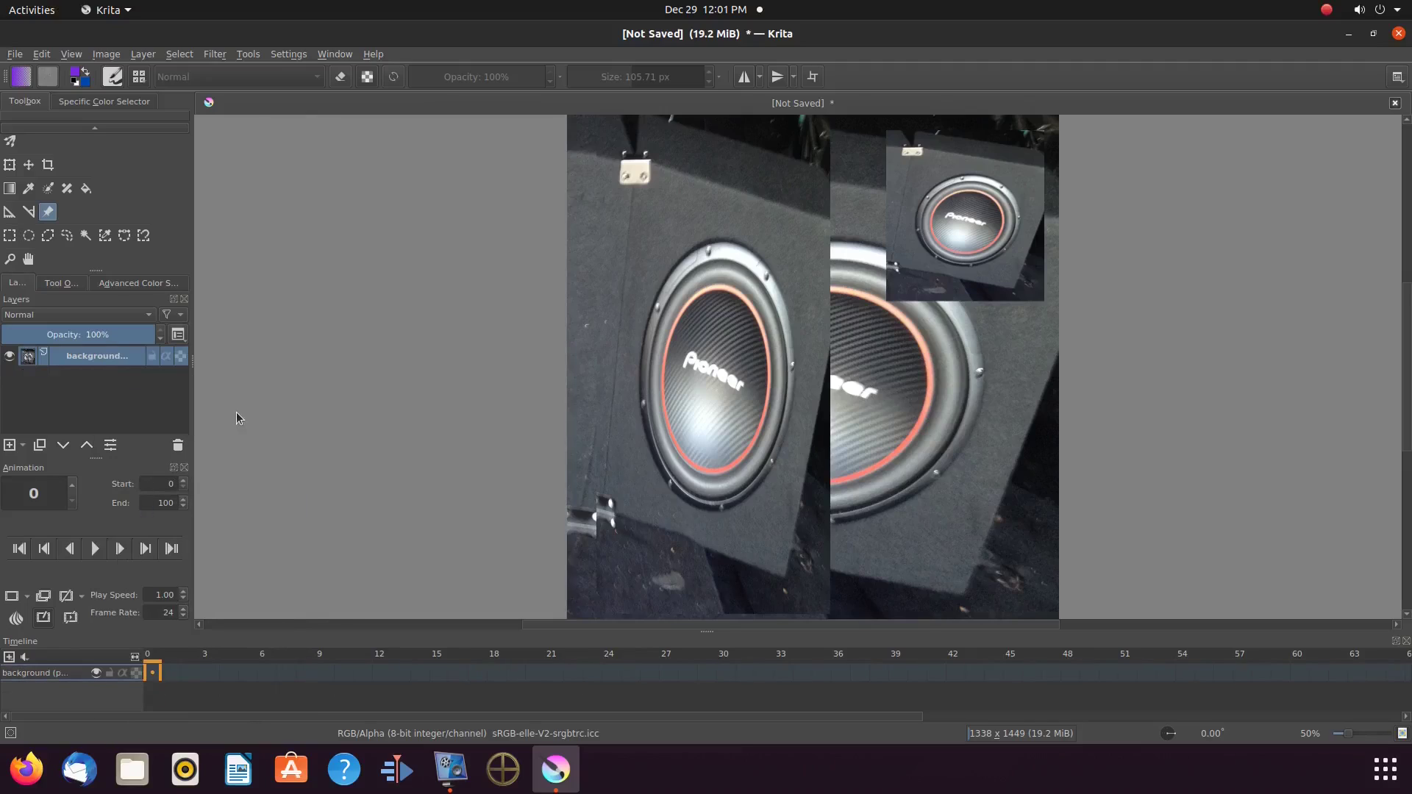
{"action": "left_click", "coordinate": [49, 212]}
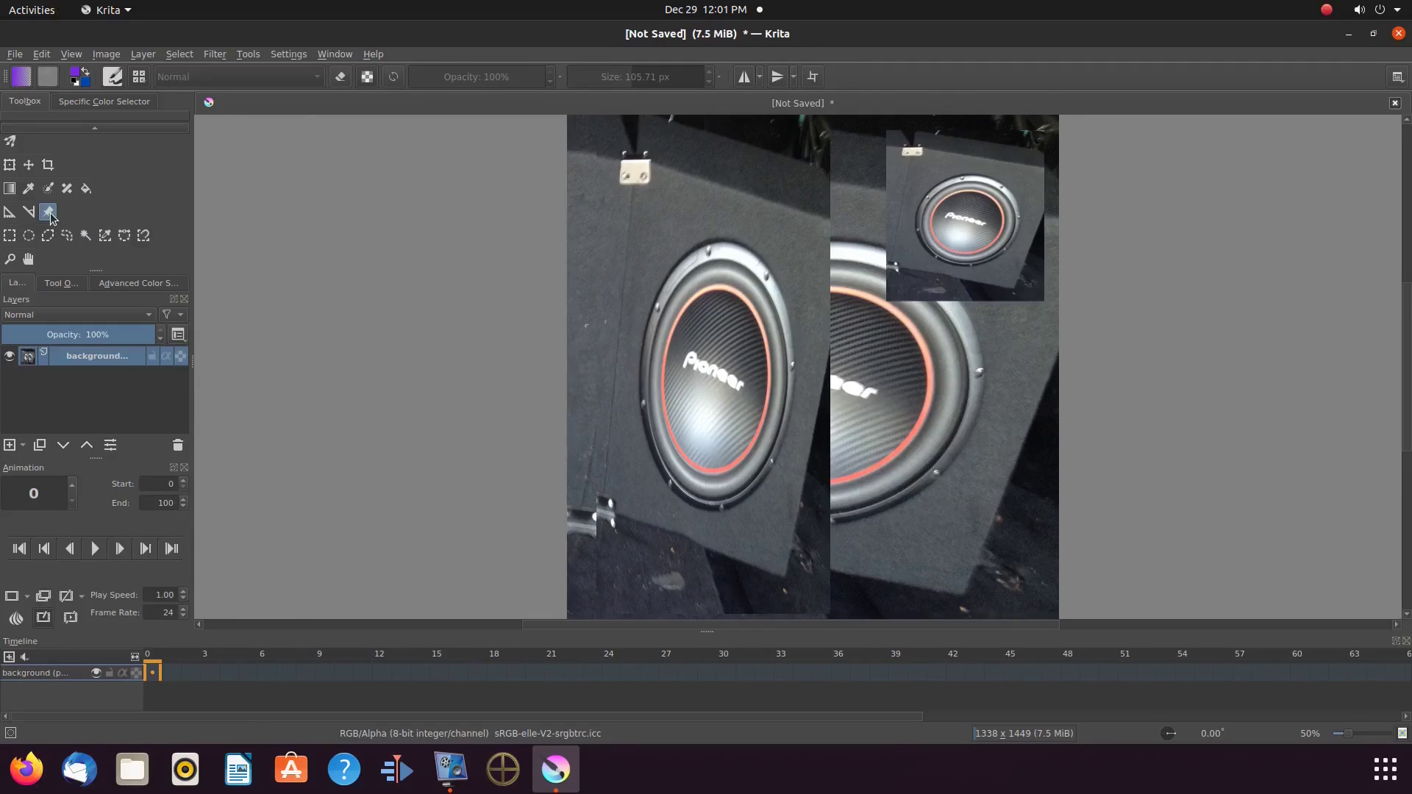
{"action": "left_click", "coordinate": [919, 247]}
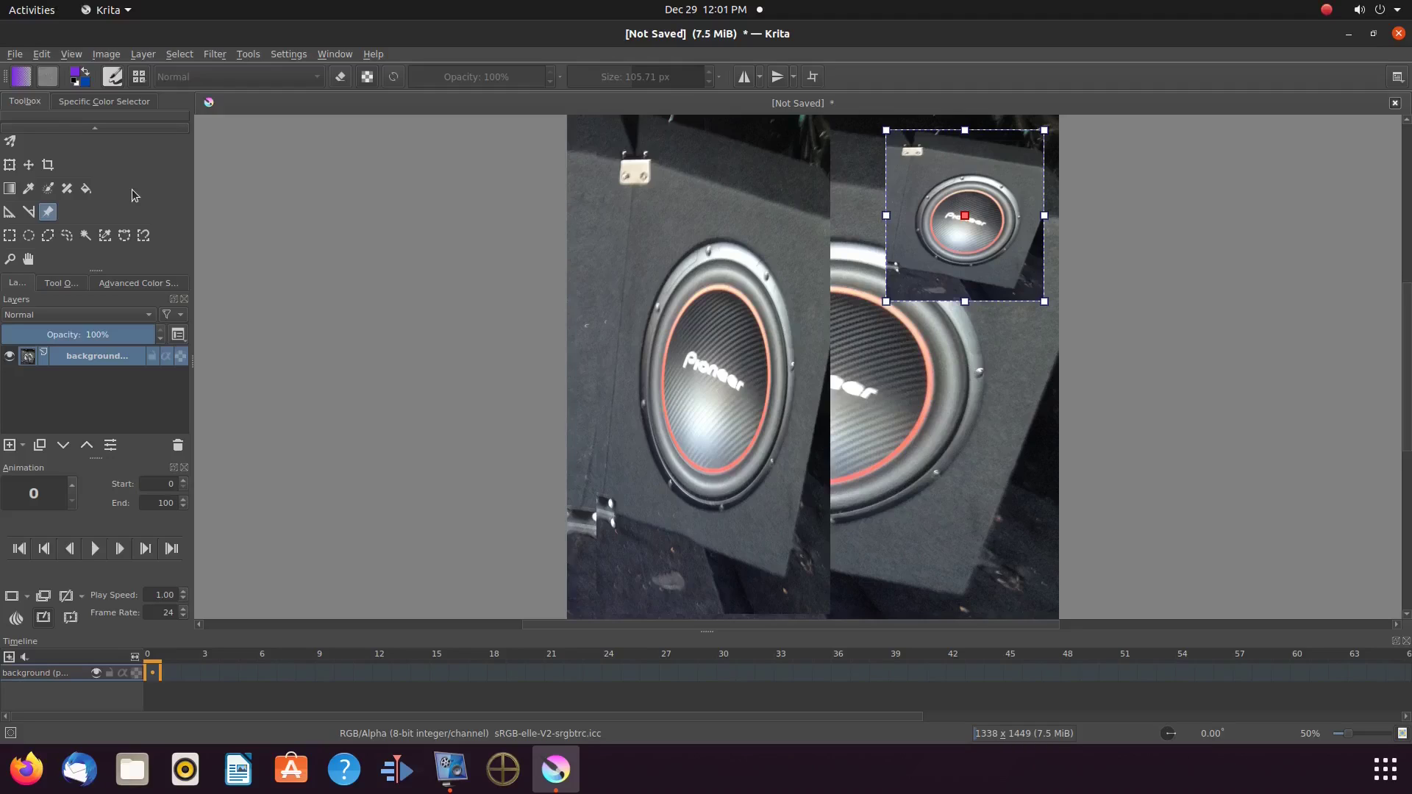
Delete the selected reference thumbnail with Edit > Clear
{"action": "left_click", "coordinate": [41, 55]}
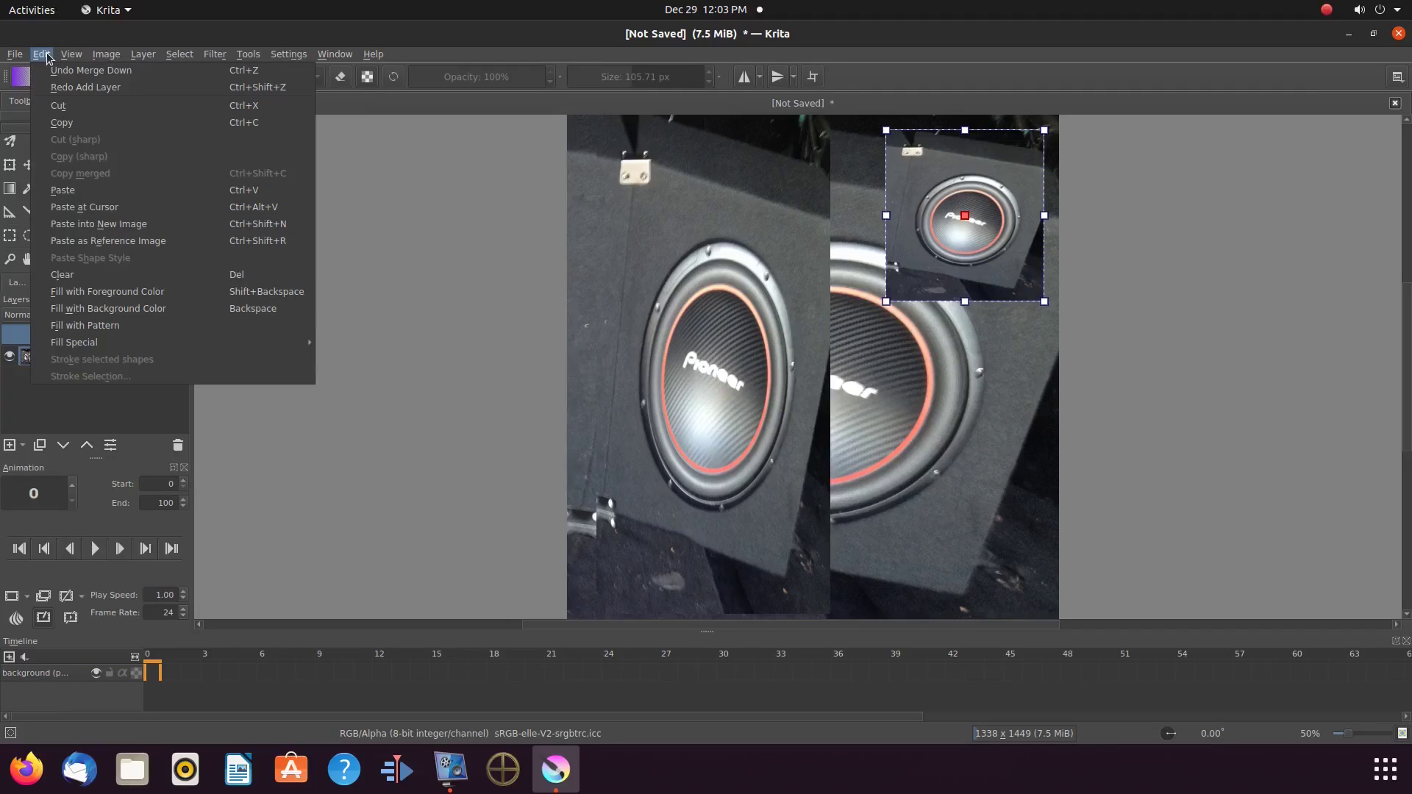
{"action": "left_click", "coordinate": [72, 277]}
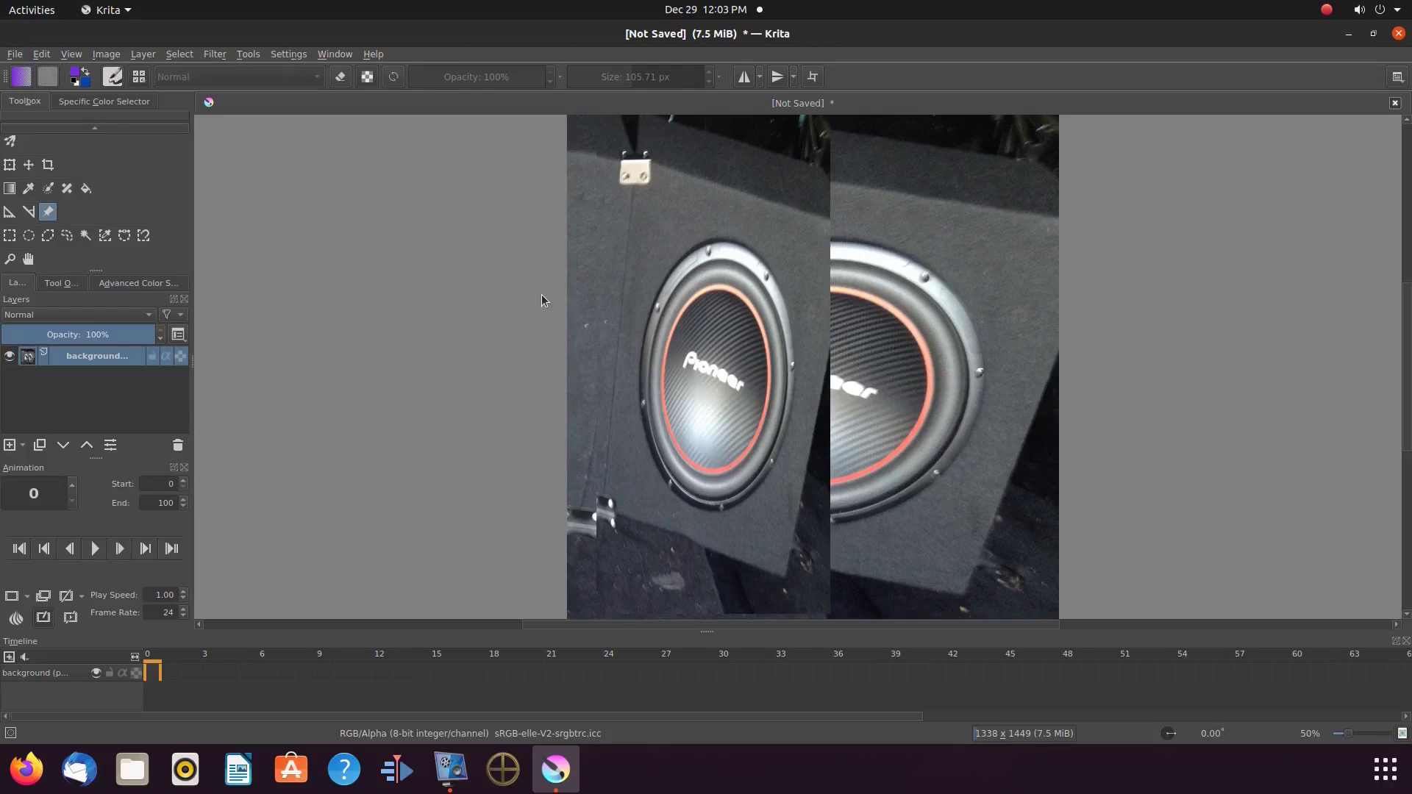